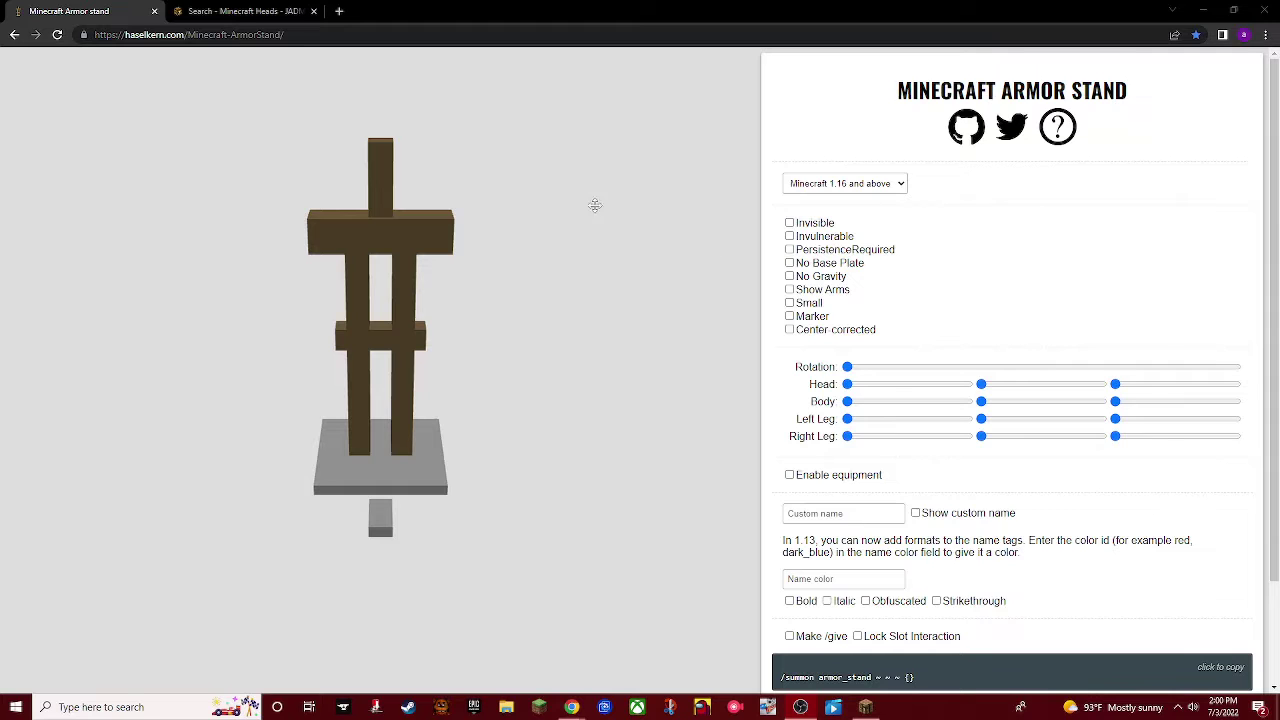
Enable No Base Plate and Show Arms, then copy the /summon armor_stand command.
{"action": "left_click_drag", "start_coordinate": [567, 239], "coordinate": [571, 230]}
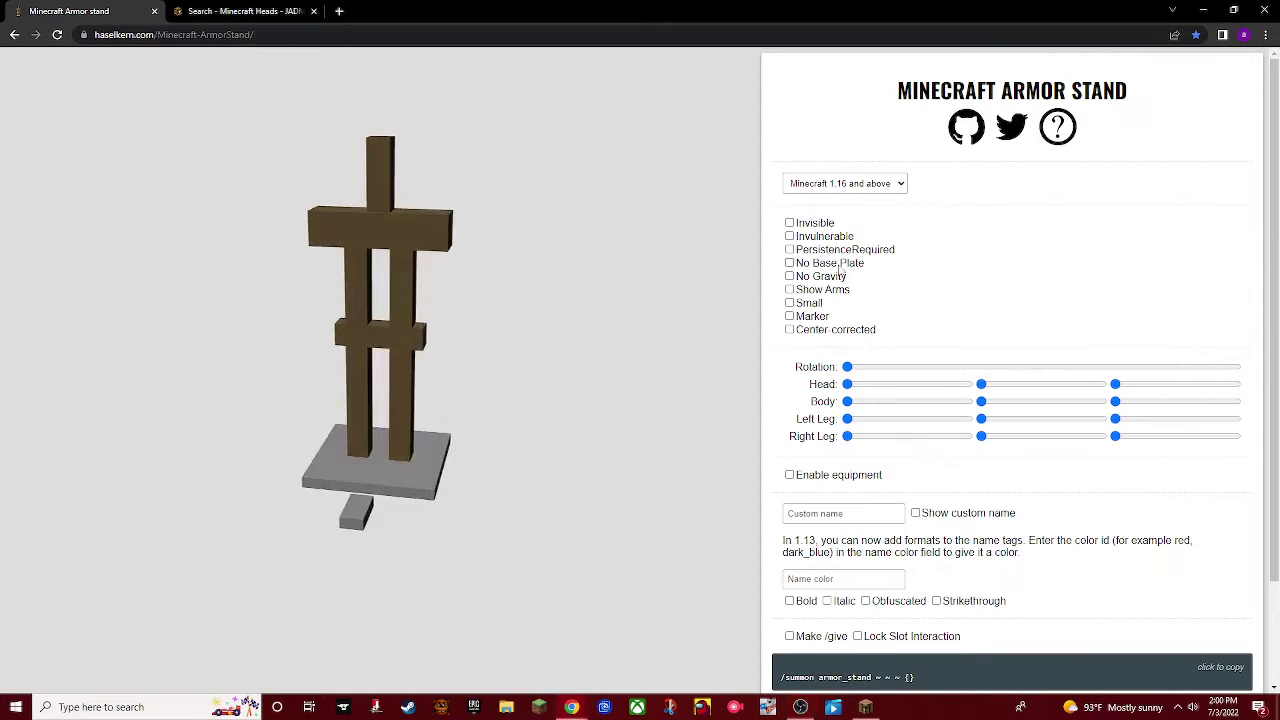
{"action": "left_click", "coordinate": [790, 262]}
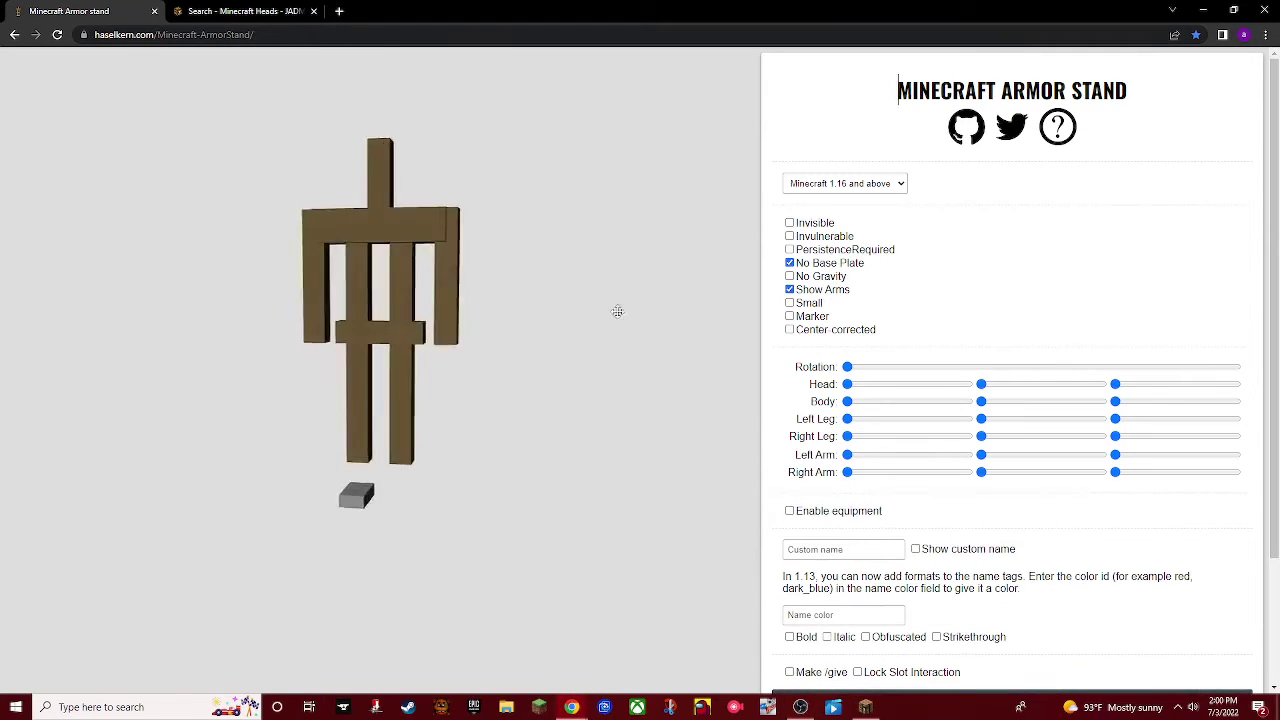
{"action": "scroll", "coordinate": [949, 437], "scroll_direction": "down", "scroll_amount": 2}
{"action": "right_click", "coordinate": [911, 347]}
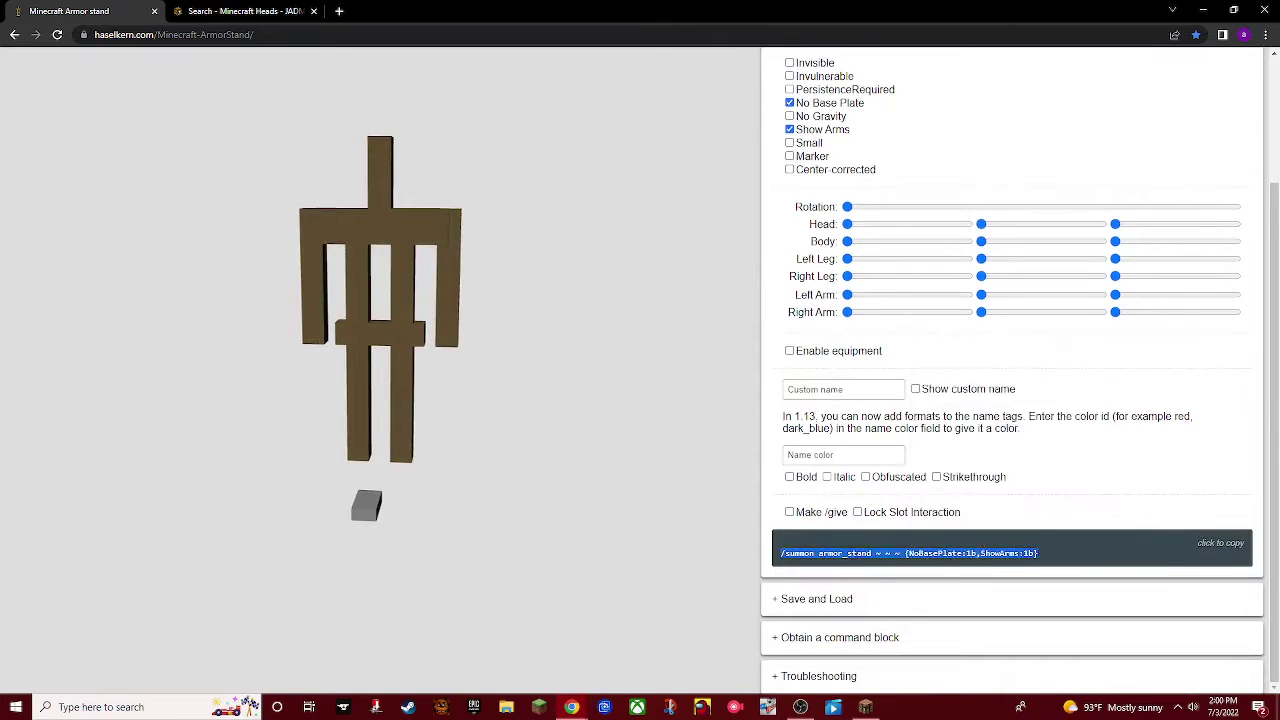
Paste the summon command into the command block, confirm it, and break the test armor stand.
{"action": "left_click", "coordinate": [865, 707]}
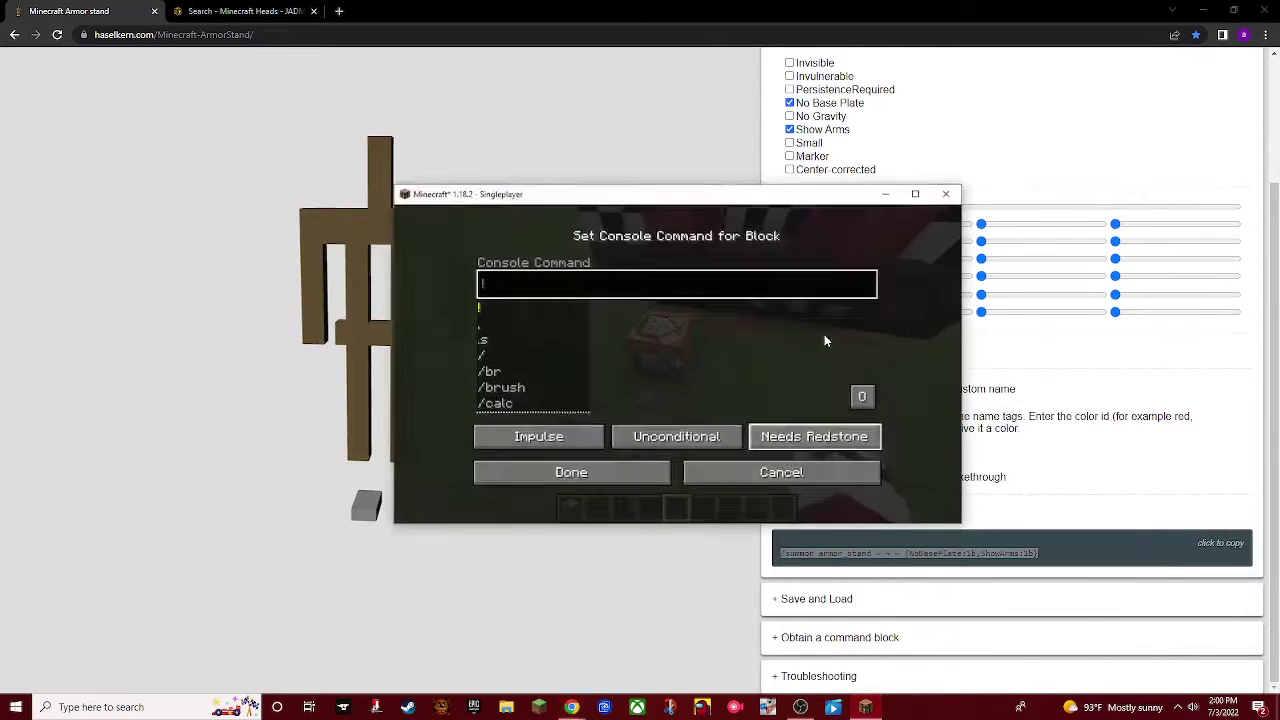
{"action": "left_click", "coordinate": [908, 193]}
{"action": "type", "text": "summon armor_stand ~ ~ ~ {NoBasePlate:1b,ShowArms:1b}"}
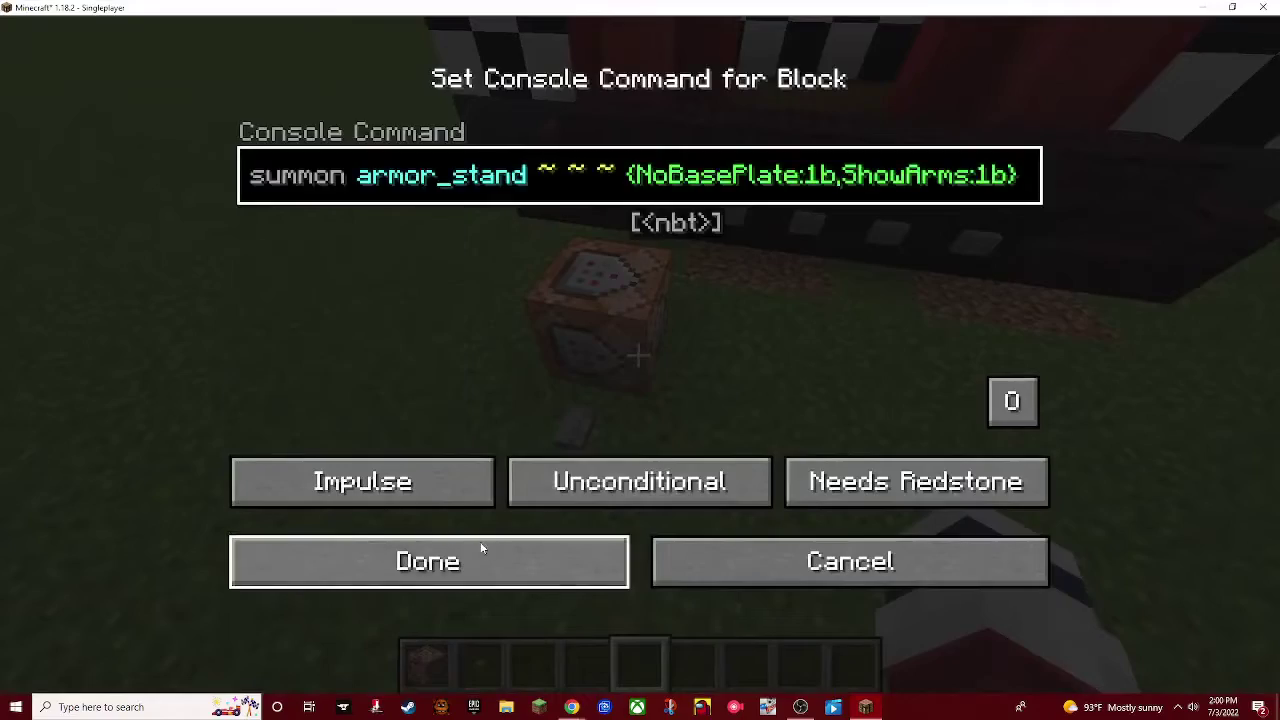
{"action": "left_click", "coordinate": [428, 561]}
{"action": "left_click", "coordinate": [640, 360]}
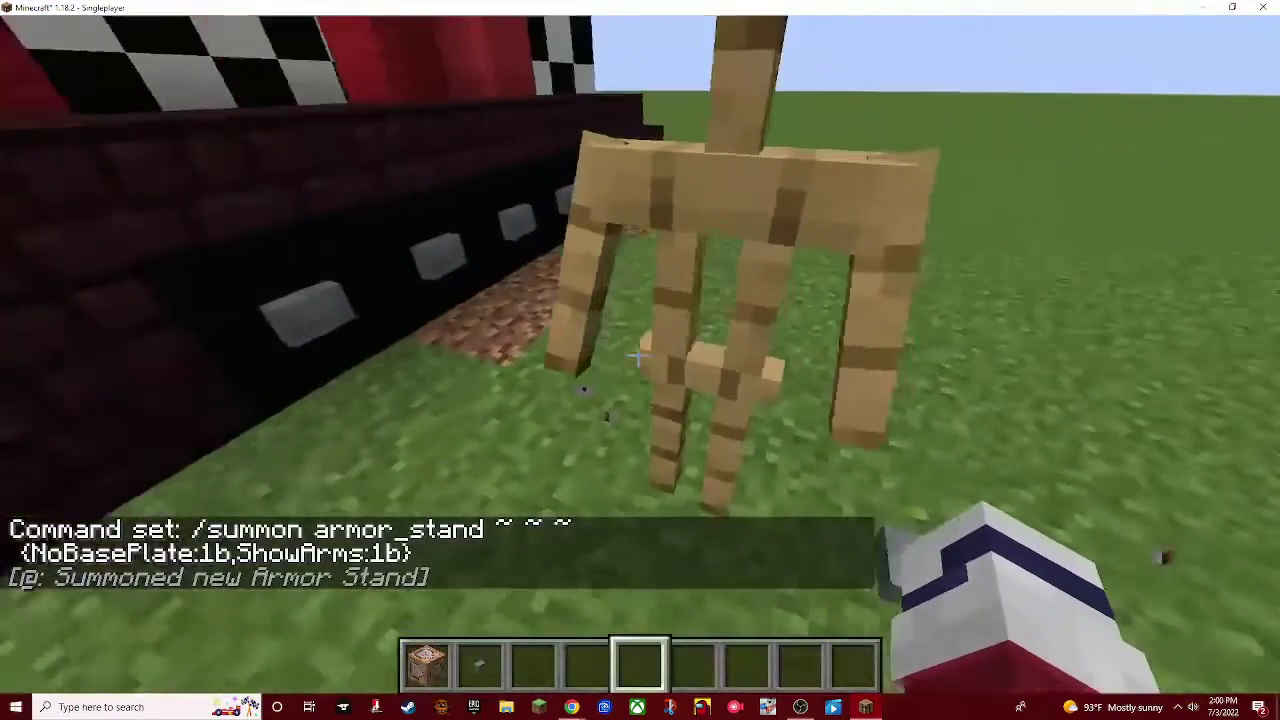
Place a fresh command block, open its command entry, and minimize Minecraft.
{"action": "scroll", "coordinate": [640, 360], "scroll_direction": "up", "scroll_amount": 2}
{"action": "left_click", "coordinate": [637, 354]}
{"action": "scroll", "coordinate": [637, 354], "scroll_direction": "up", "scroll_amount": 2}
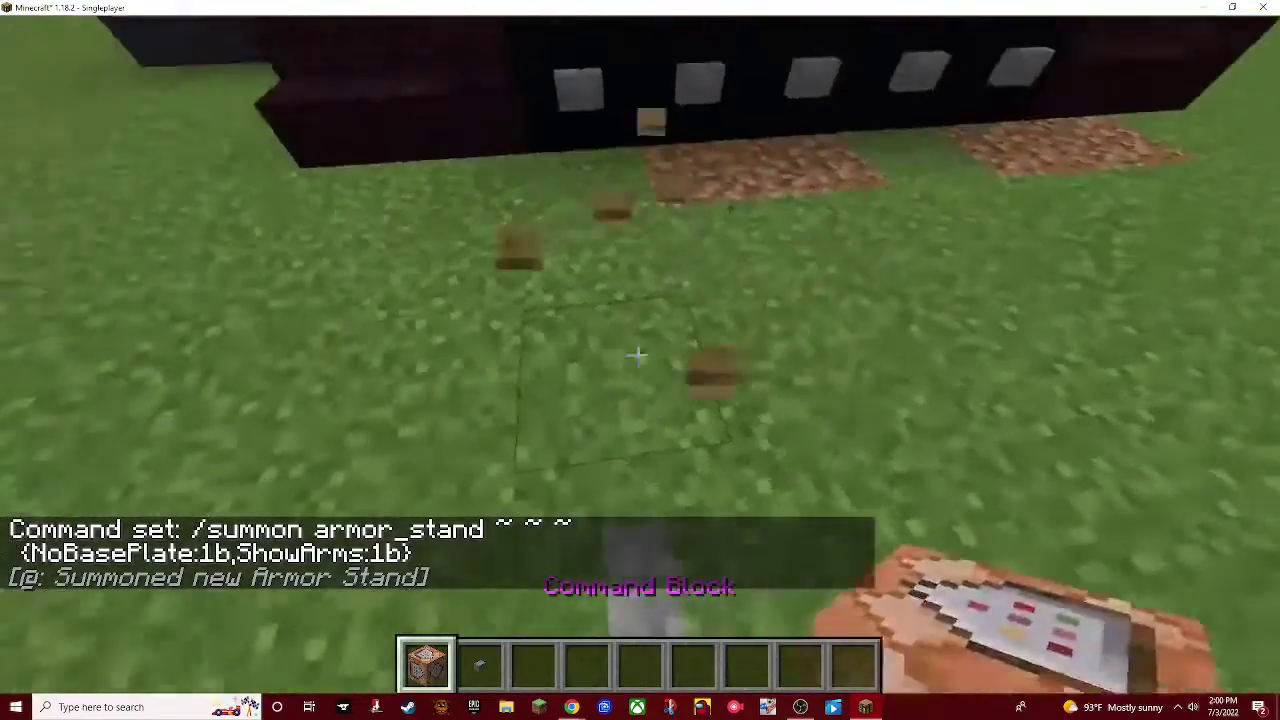
{"action": "right_click", "coordinate": [637, 354]}
{"action": "right_click", "coordinate": [637, 354]}
{"action": "key", "text": "super"}
{"action": "mouse_move", "coordinate": [884, 8]}
{"action": "left_mouse_down"}
{"action": "mouse_move", "coordinate": [884, 194]}
{"action": "mouse_move", "coordinate": [836, 260]}
{"action": "left_mouse_up"}
{"action": "left_click", "coordinate": [879, 251]}
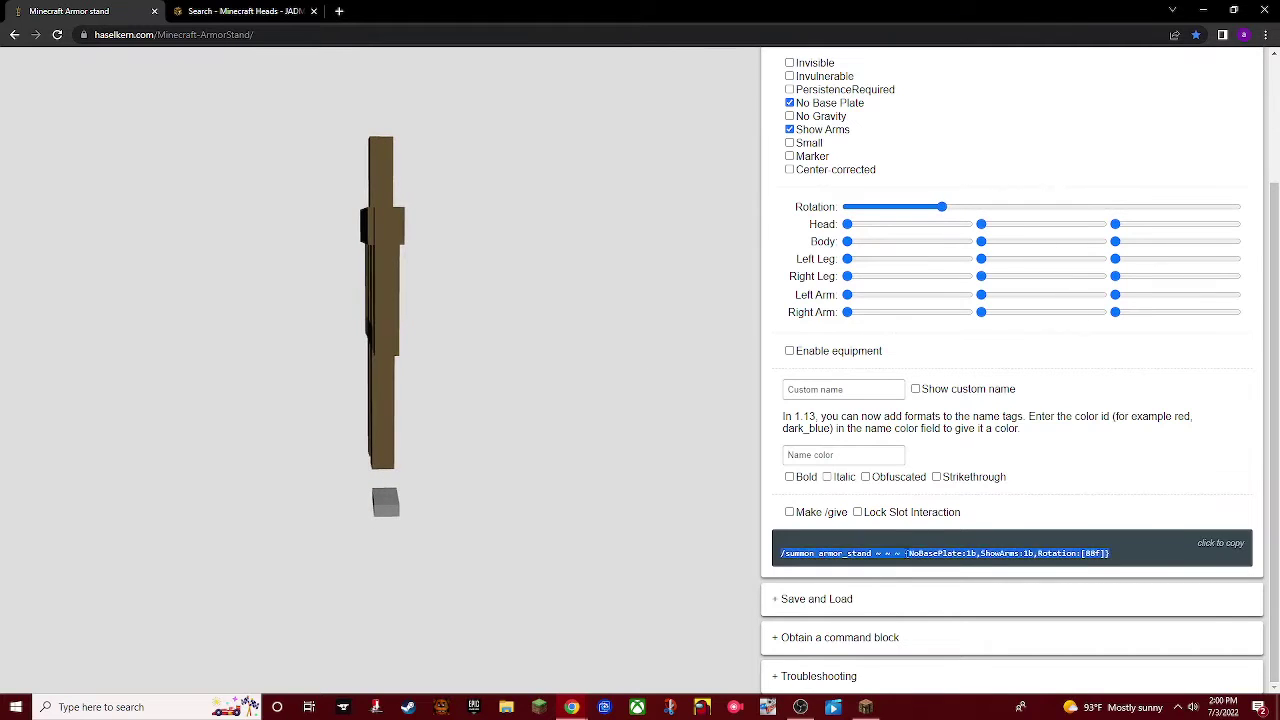
Paste the Rotation:[88f] summon command into the command block and confirm it.
{"action": "left_click", "coordinate": [868, 706]}
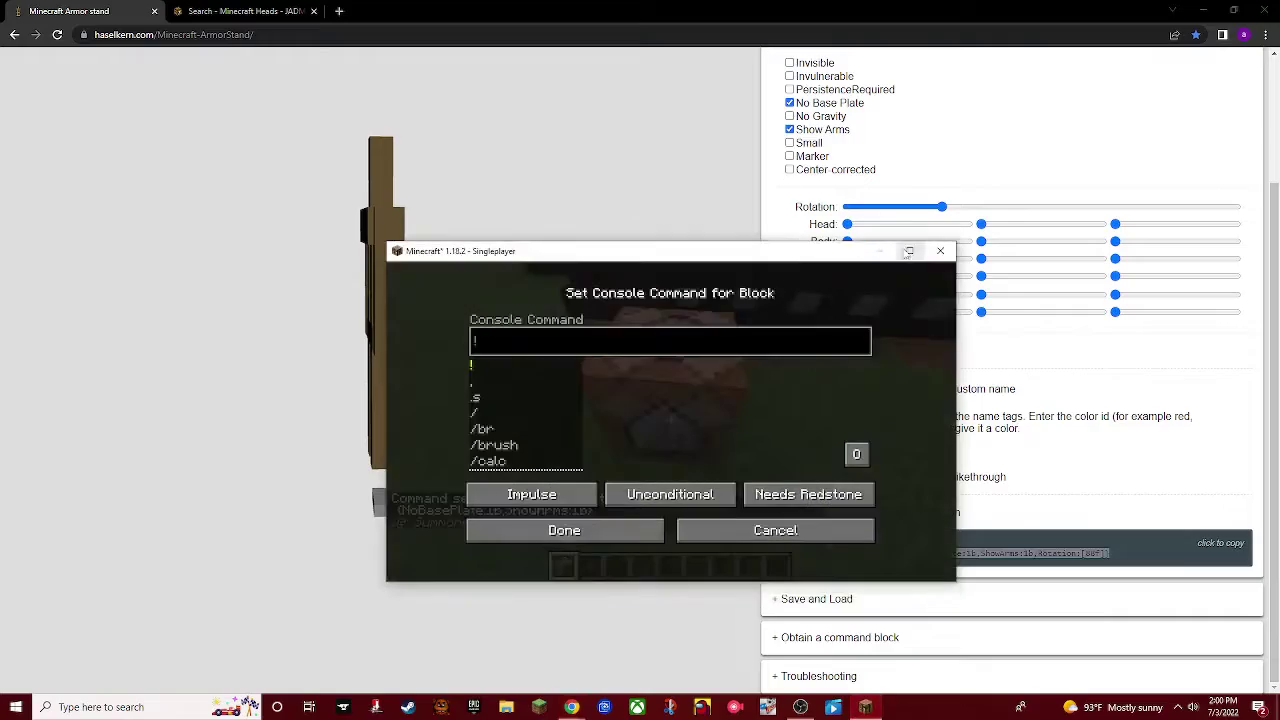
{"action": "left_click", "coordinate": [909, 252]}
{"action": "type", "text": "/summon armor_stand ~ ~ ~ {NoBasePlate:1b,ShowArms:1b,Rotation:[88f]}"}
{"action": "left_click", "coordinate": [600, 535]}
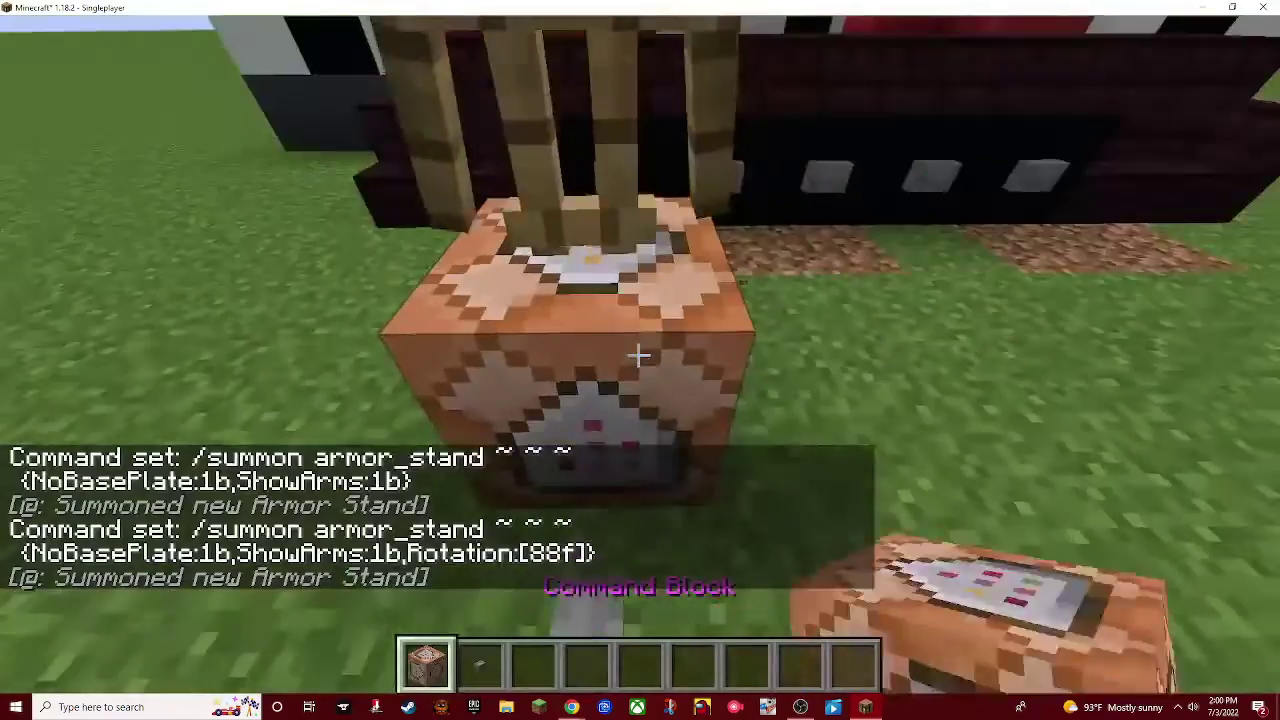
Break the used command block, open a new command block's entry, and leave the game.
{"action": "left_click", "coordinate": [640, 355]}
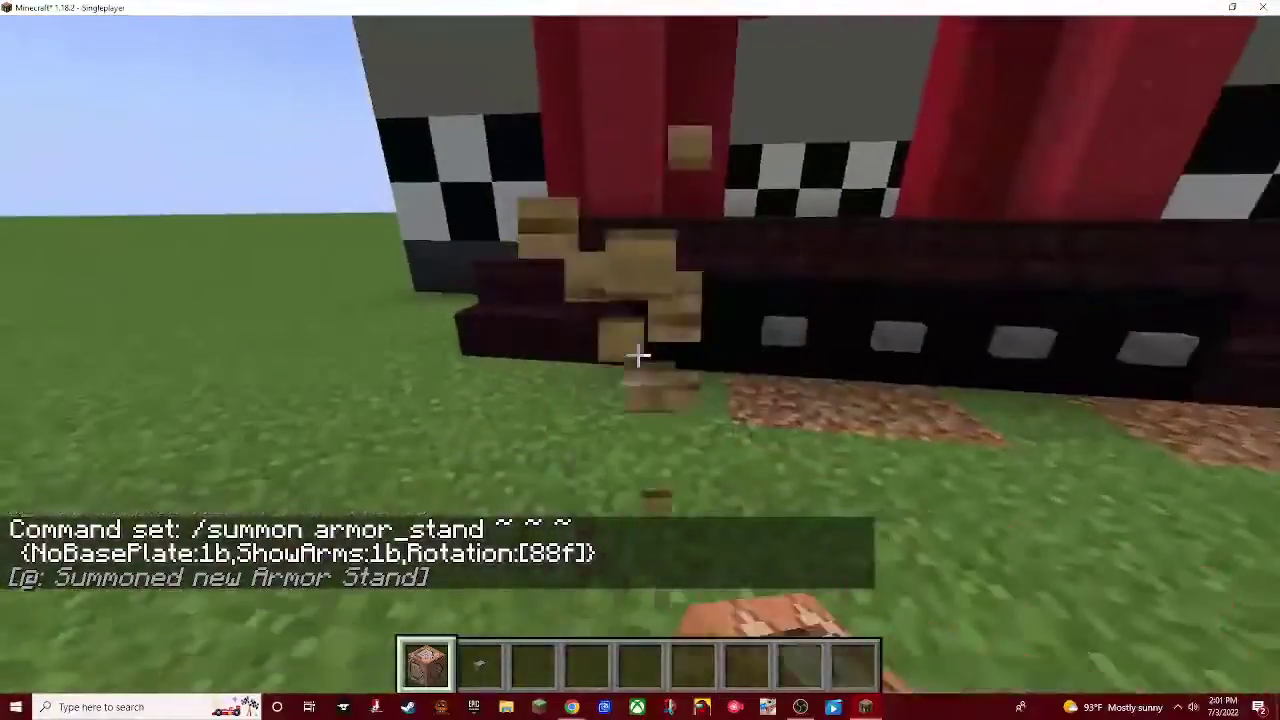
{"action": "right_click", "coordinate": [640, 355]}
{"action": "right_click", "coordinate": [640, 355]}
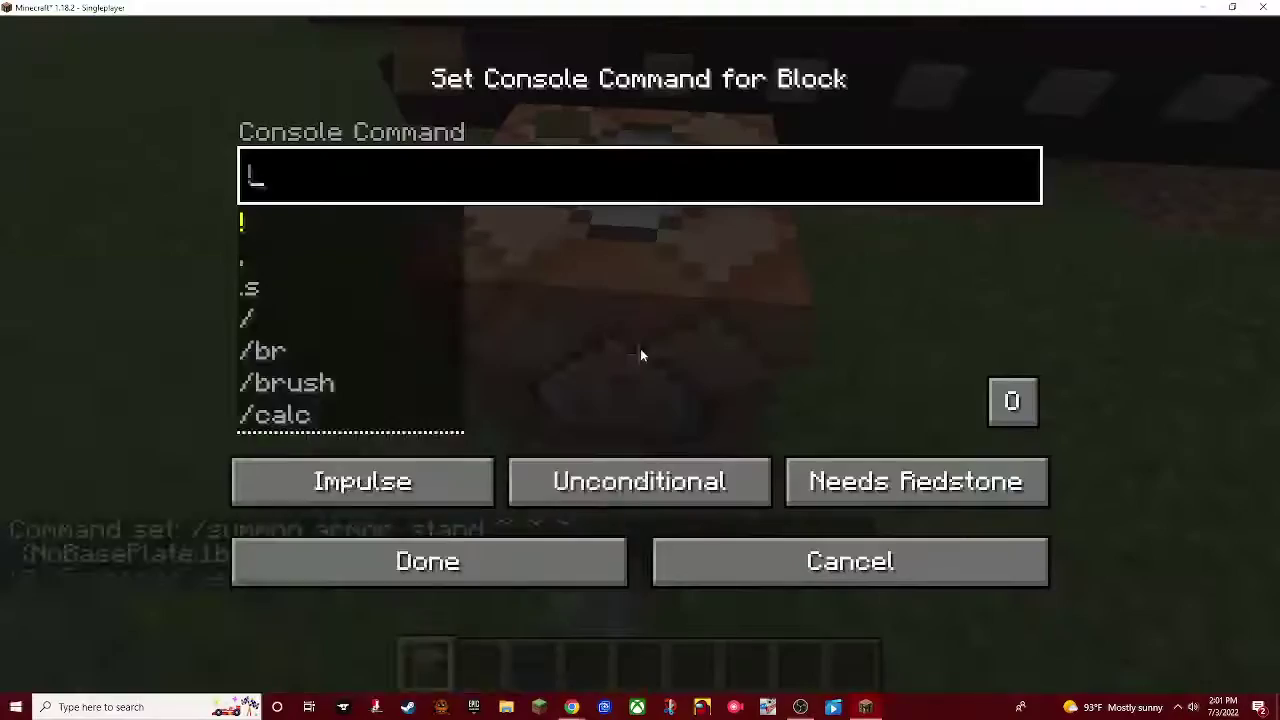
{"action": "key", "text": "super"}
{"action": "left_click", "coordinate": [849, 664]}
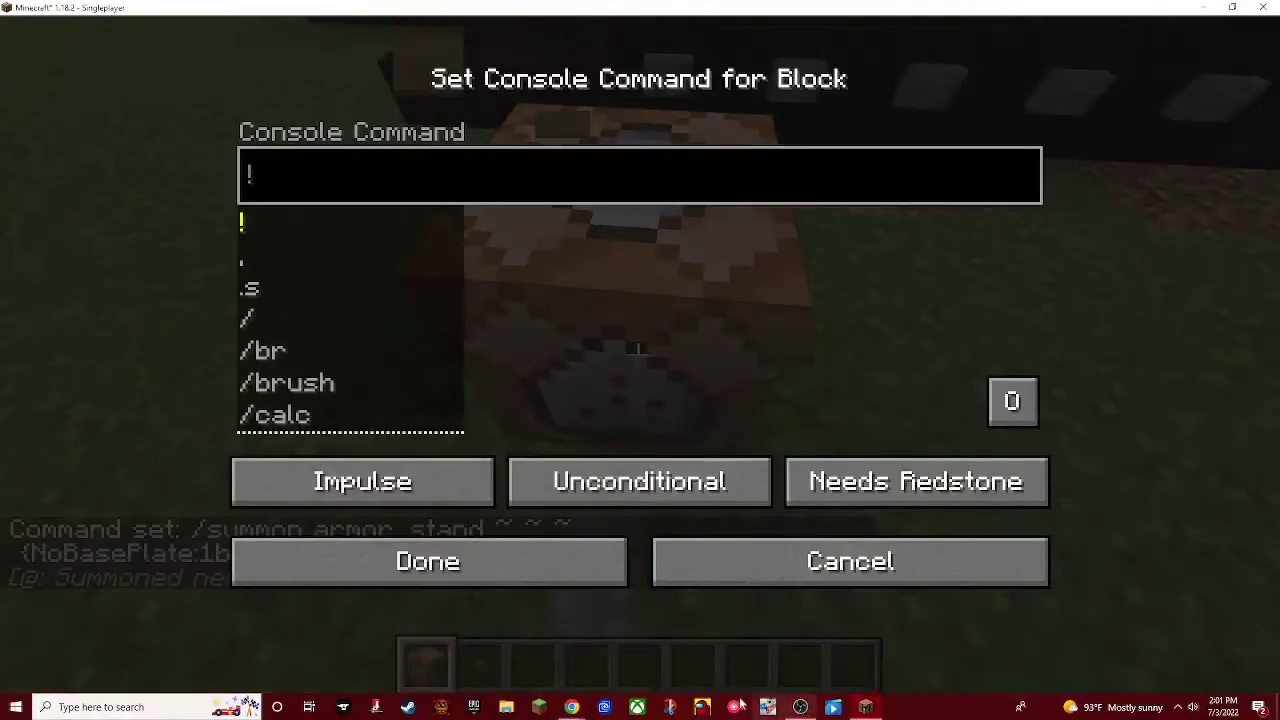
Copy the Rotation:[179f] summon command and paste it into the command block to summon the stand.
{"action": "mouse_move", "coordinate": [570, 707]}
{"action": "left_click", "coordinate": [789, 662]}
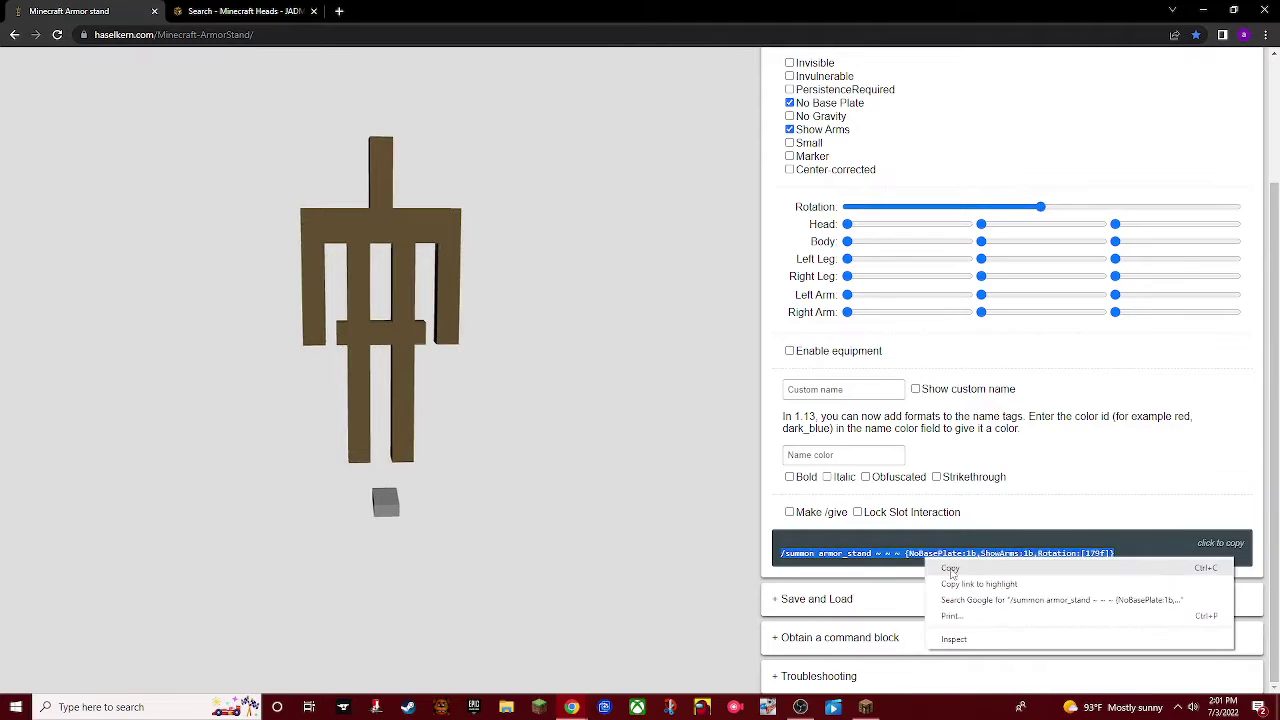
{"action": "left_click", "coordinate": [866, 707]}
{"action": "type", "text": "/summon armor_stand ~ ~ ~ {NoBasePlate:1b,ShowArms:1b,Rotation:[179f]}"}
{"action": "left_click", "coordinate": [577, 555]}
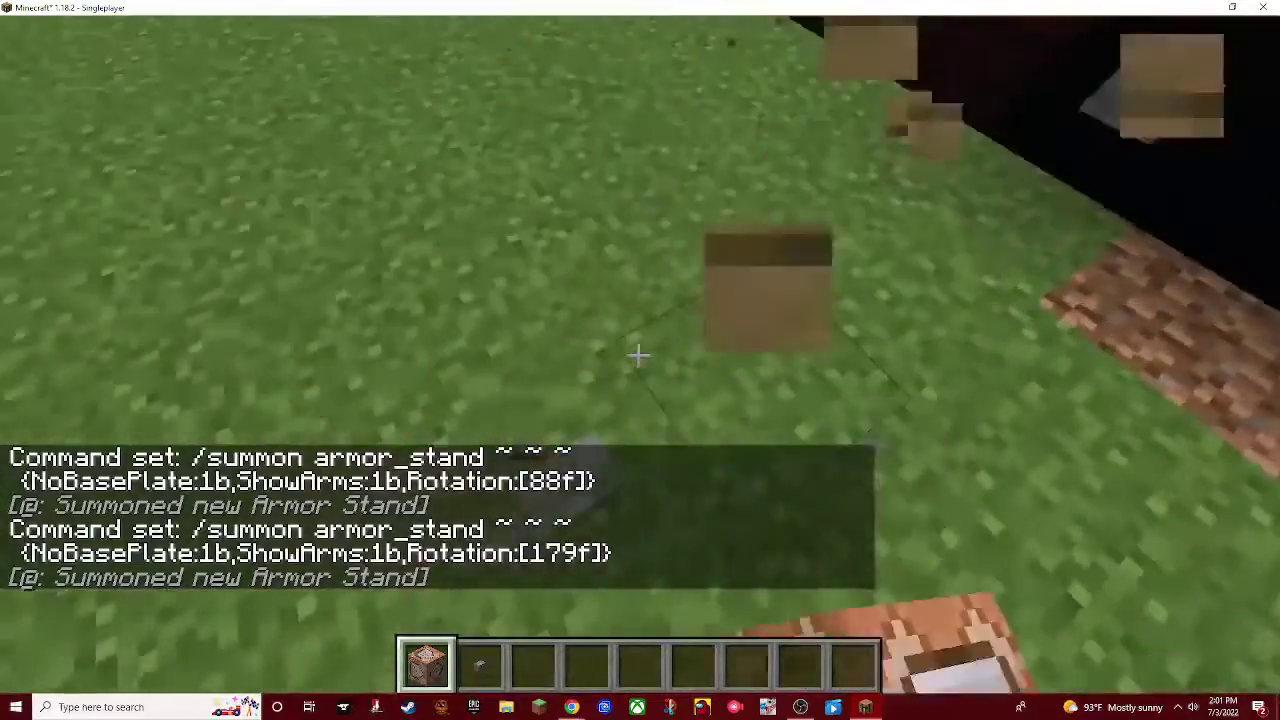
Restore the command block to the hotbar and place a stone button on the ground.
{"action": "key", "text": "e"}
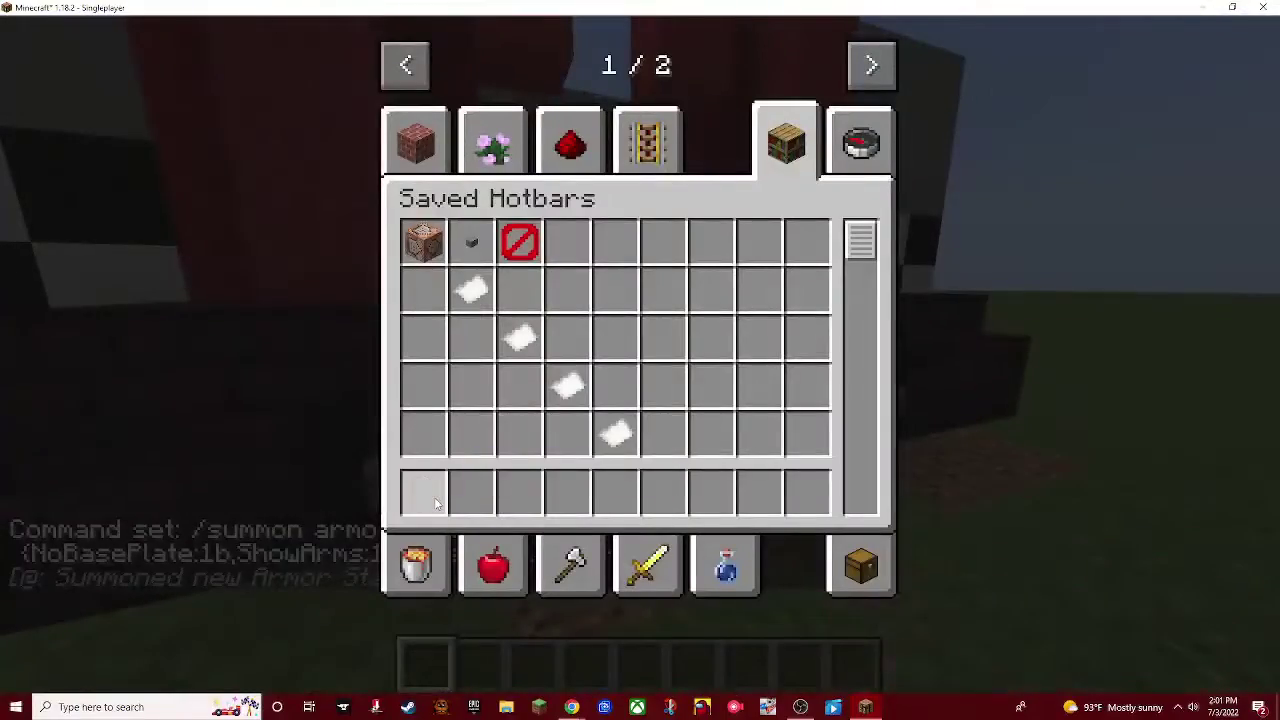
{"action": "left_click", "coordinate": [424, 492]}
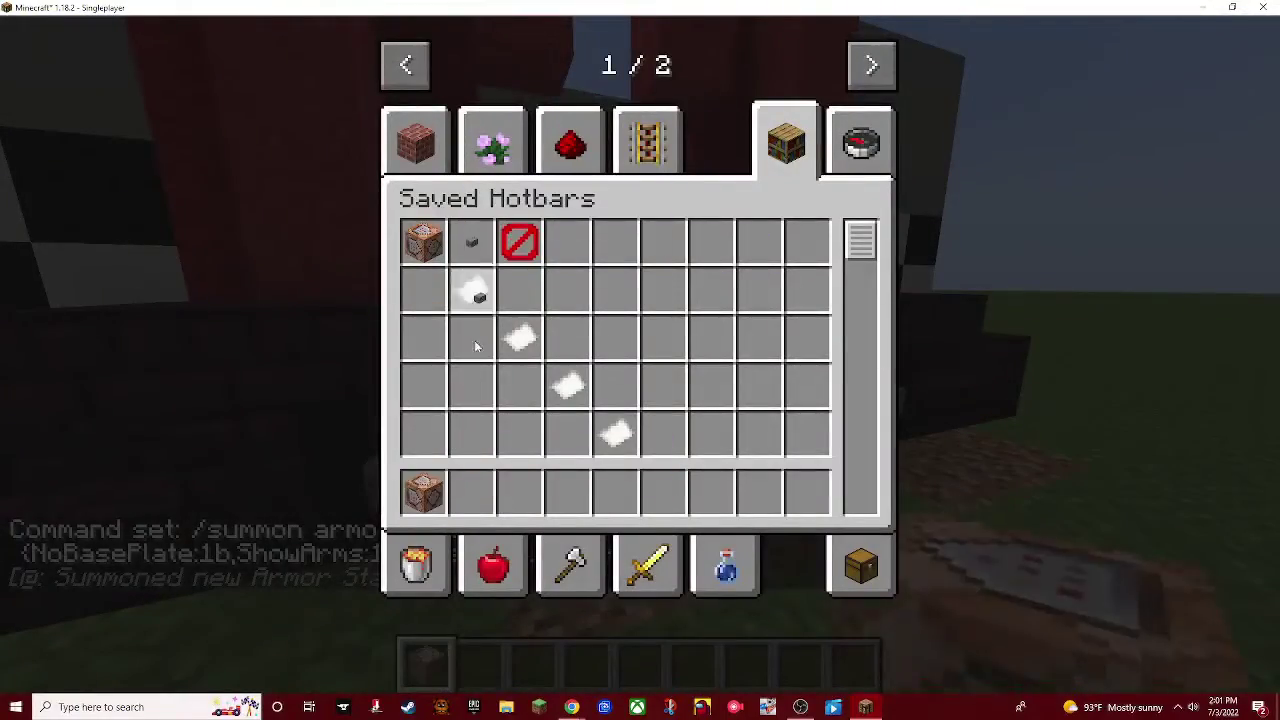
{"action": "key", "text": "e"}
{"action": "key", "text": "2"}
{"action": "right_click", "coordinate": [640, 360]}
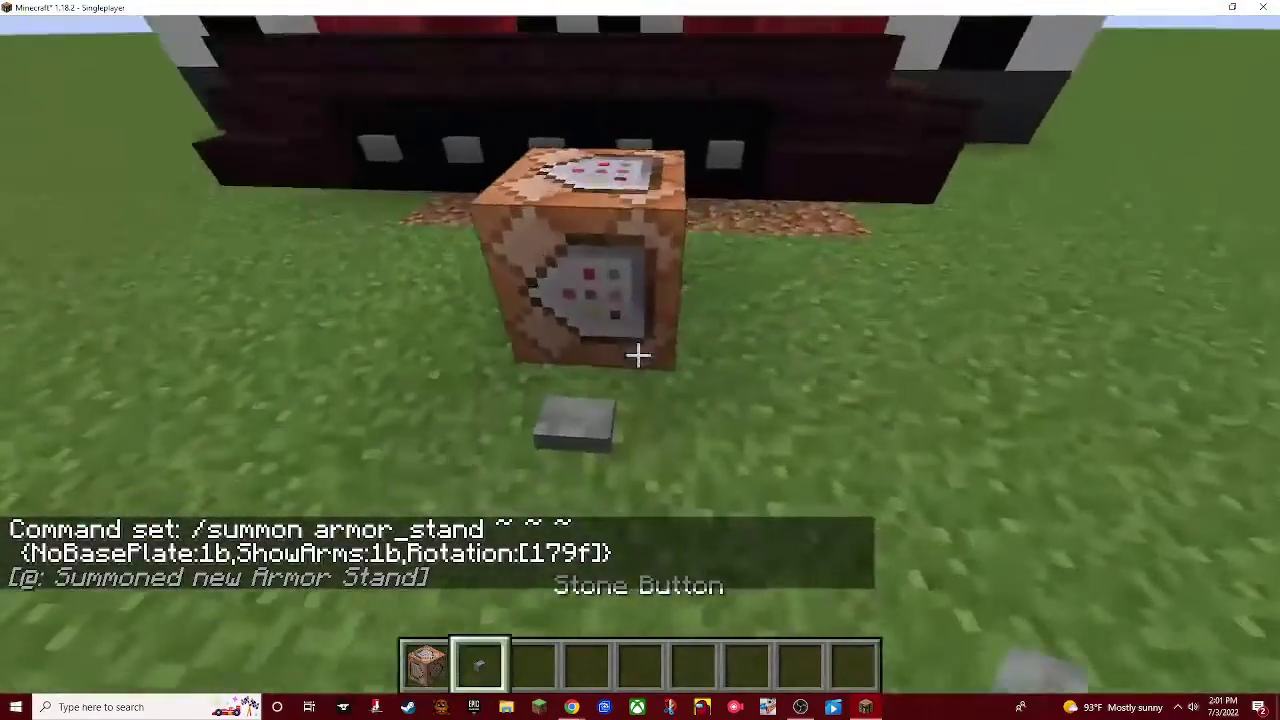
Open the new command block's entry, then minimize Minecraft to show the browser.
{"action": "right_click", "coordinate": [640, 360]}
{"action": "key", "text": "super"}
{"action": "key", "text": "super"}
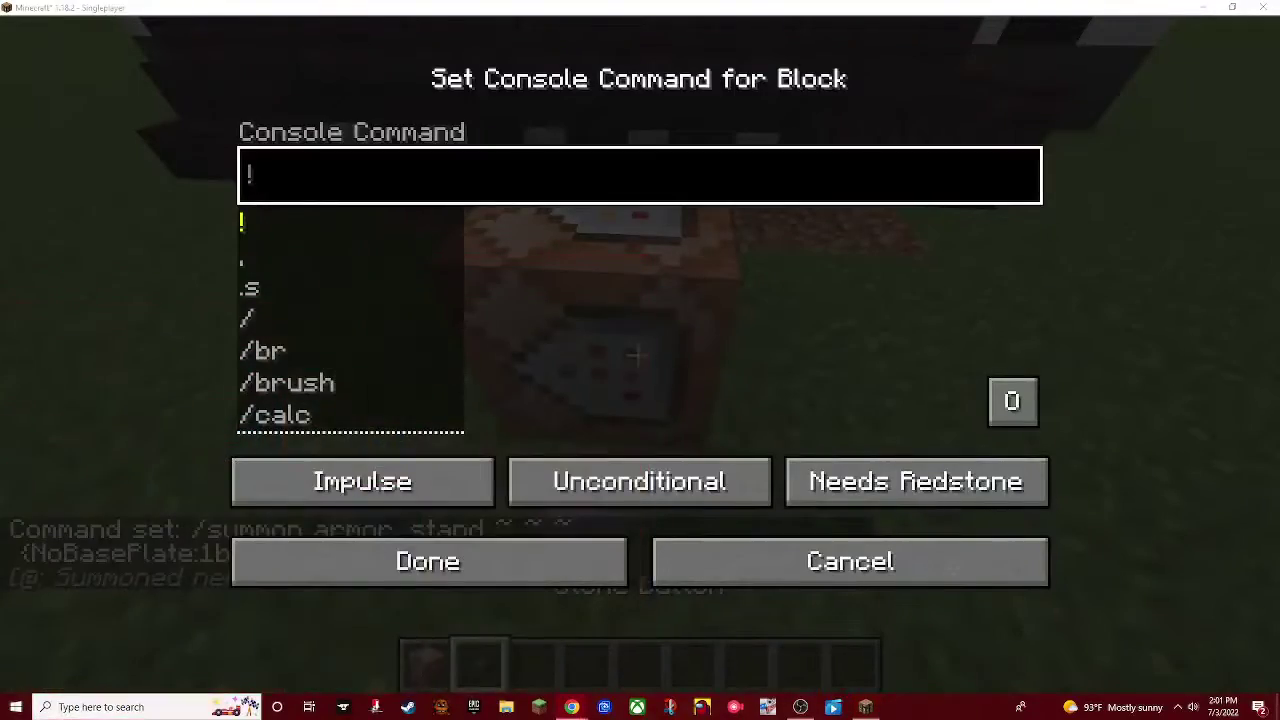
{"action": "mouse_move", "coordinate": [776, 12]}
{"action": "left_mouse_down"}
{"action": "mouse_move", "coordinate": [789, 57]}
{"action": "mouse_move", "coordinate": [700, 102]}
{"action": "left_mouse_up"}
{"action": "left_click", "coordinate": [889, 97]}
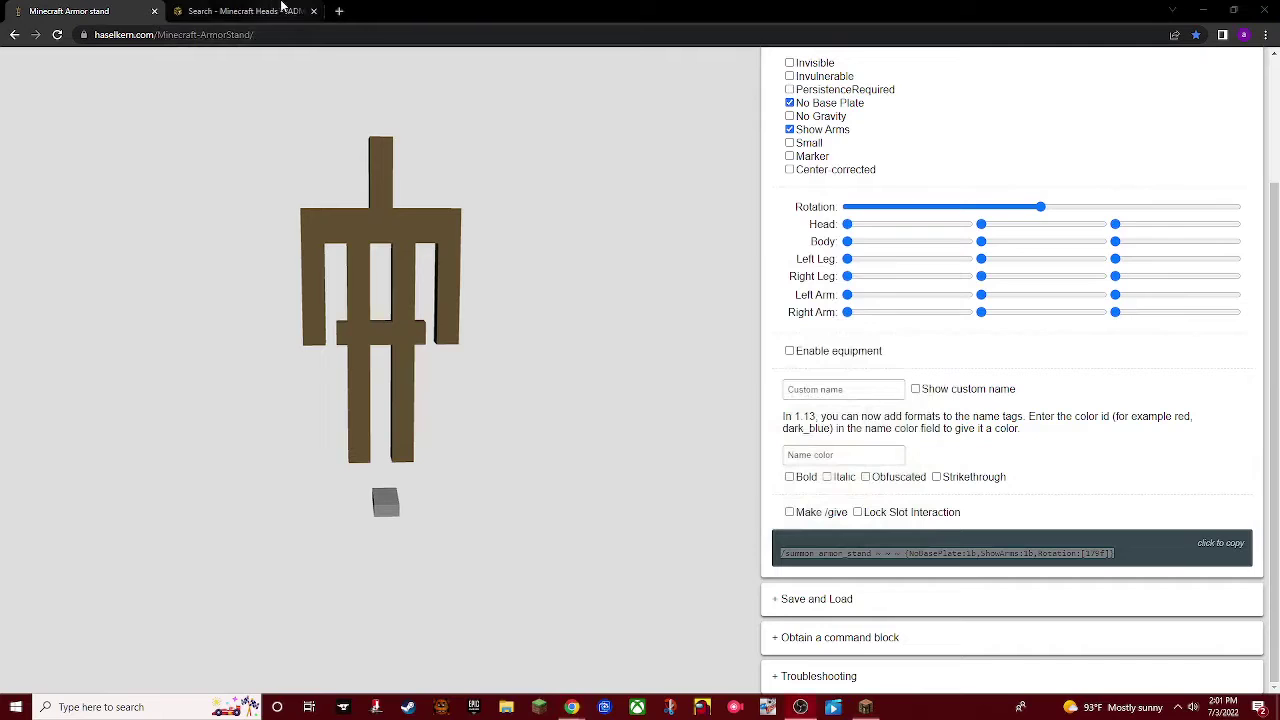
Switch to the freddy search results and scroll through Foxy The Pirate's Minecraft 1.16+ give code.
{"action": "left_click", "coordinate": [283, 8]}
{"action": "scroll", "coordinate": [600, 400], "scroll_direction": "down", "scroll_amount": 2}
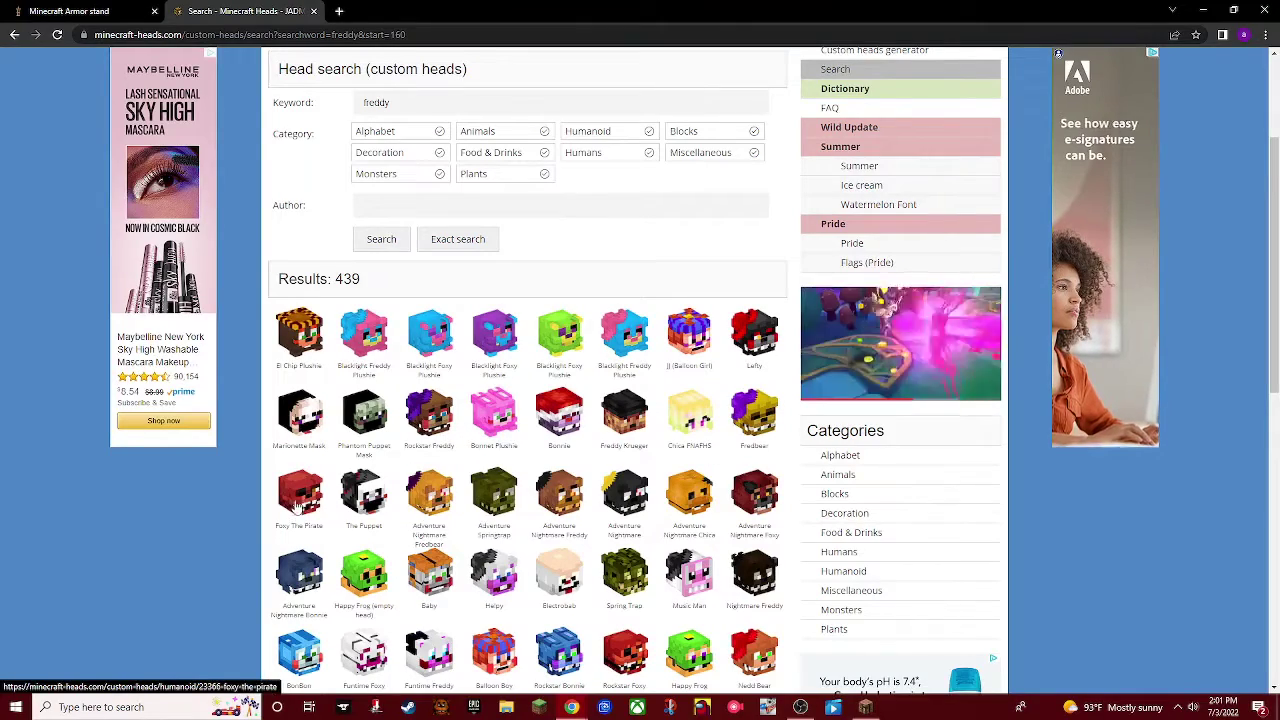
{"action": "scroll", "coordinate": [455, 398], "scroll_direction": "down", "scroll_amount": 8}
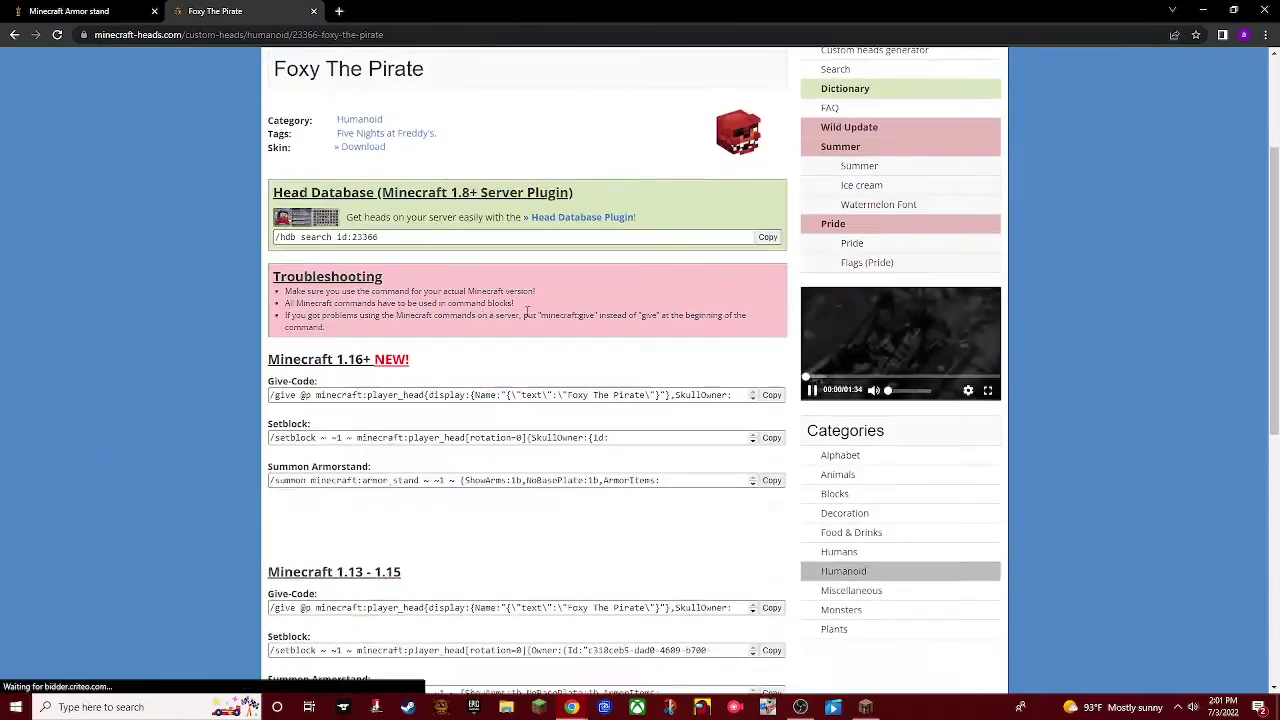
{"action": "scroll", "coordinate": [455, 398], "scroll_direction": "up", "scroll_amount": 20}
{"action": "scroll", "coordinate": [528, 362], "scroll_direction": "down", "scroll_amount": 1}
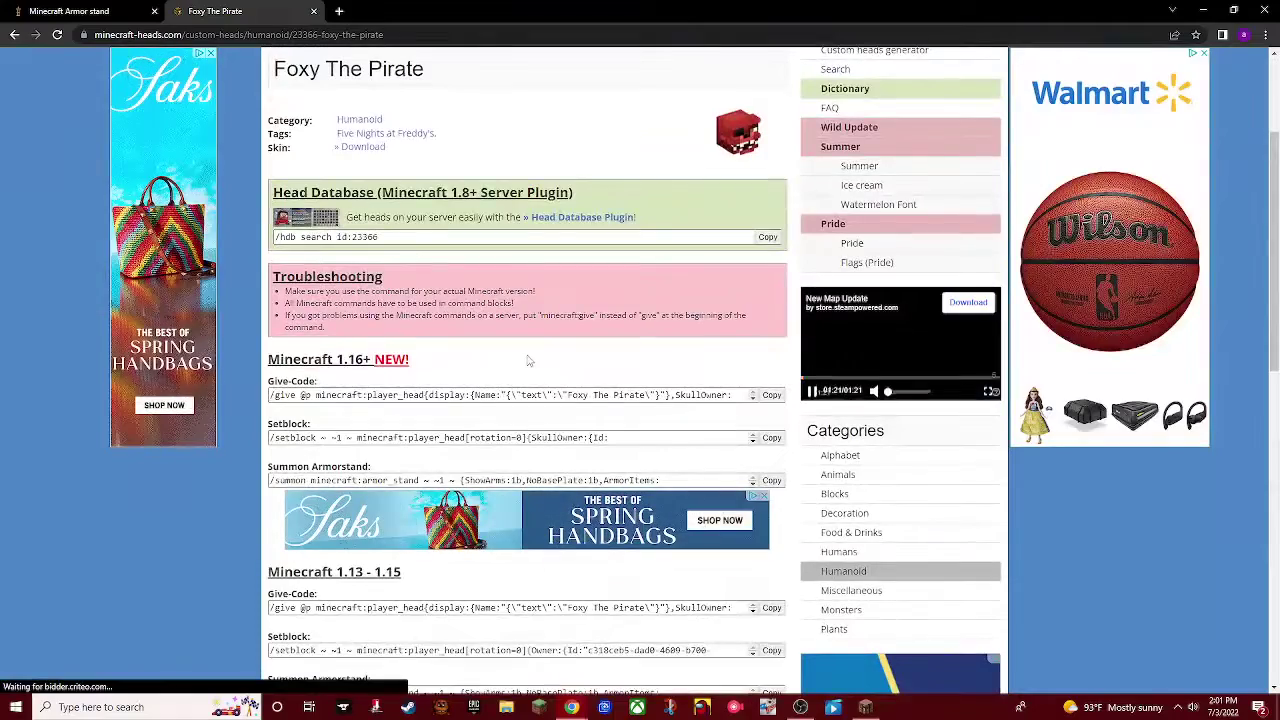
{"action": "scroll", "coordinate": [528, 362], "scroll_direction": "down", "scroll_amount": 2}
{"action": "scroll", "coordinate": [528, 362], "scroll_direction": "down", "scroll_amount": 1}
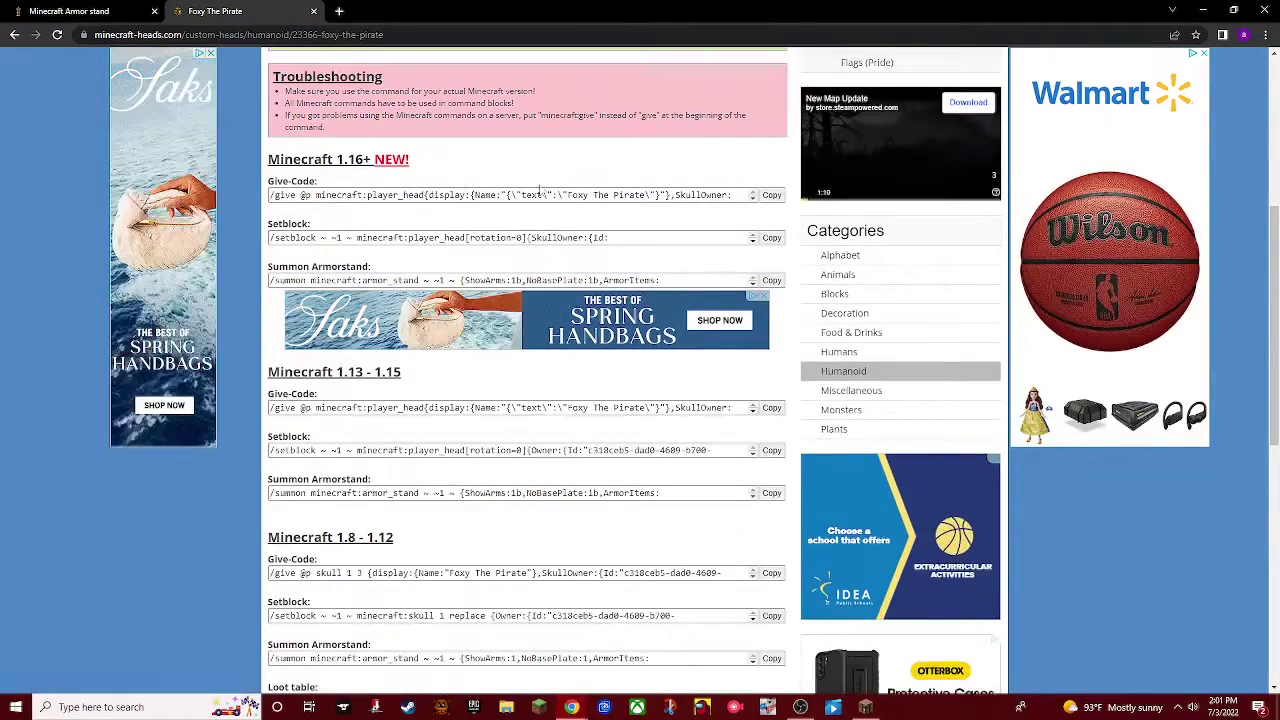
{"action": "scroll", "coordinate": [657, 169], "scroll_direction": "down", "scroll_amount": 2}
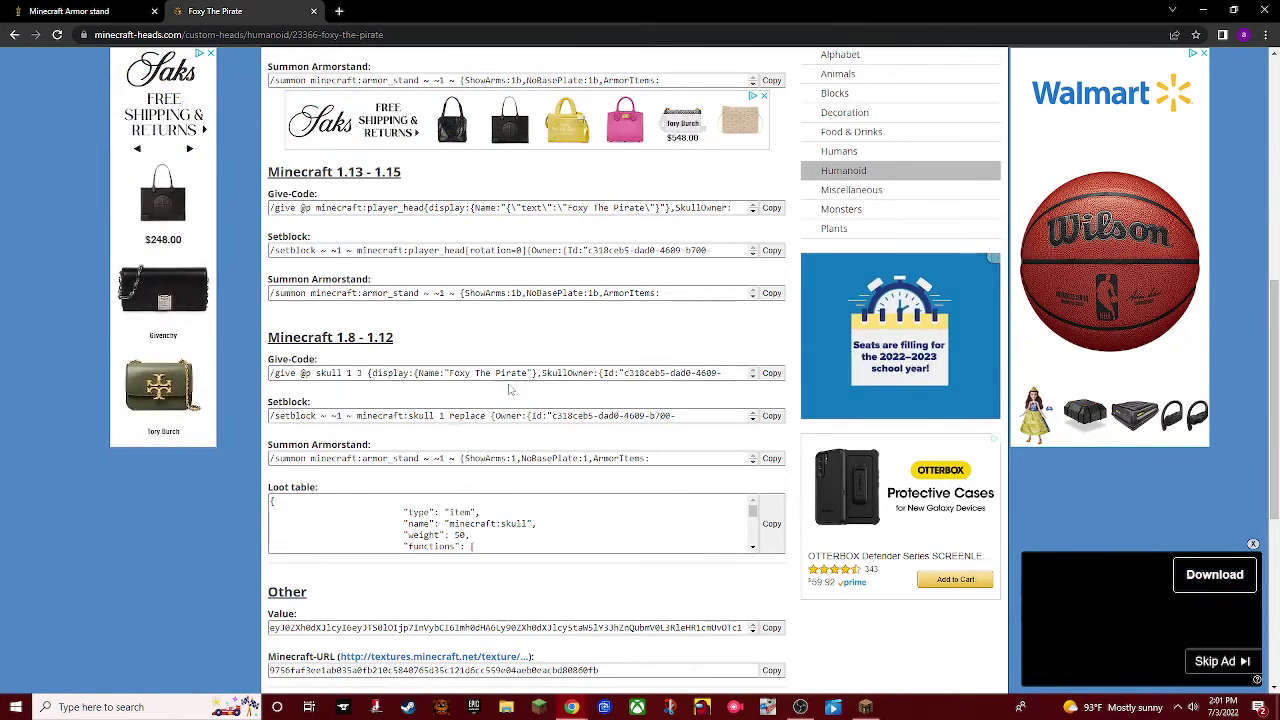
{"action": "scroll", "coordinate": [530, 392], "scroll_direction": "down", "scroll_amount": 2}
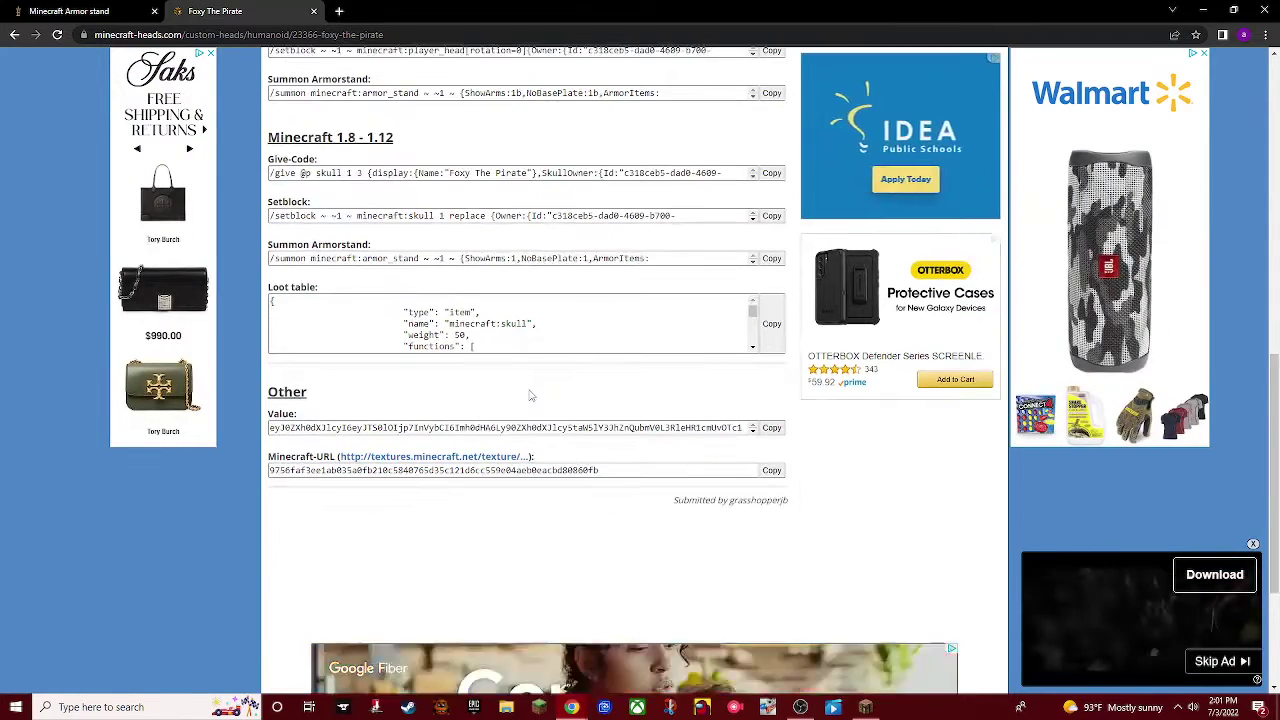
{"action": "scroll", "coordinate": [529, 390], "scroll_direction": "up", "scroll_amount": 5}
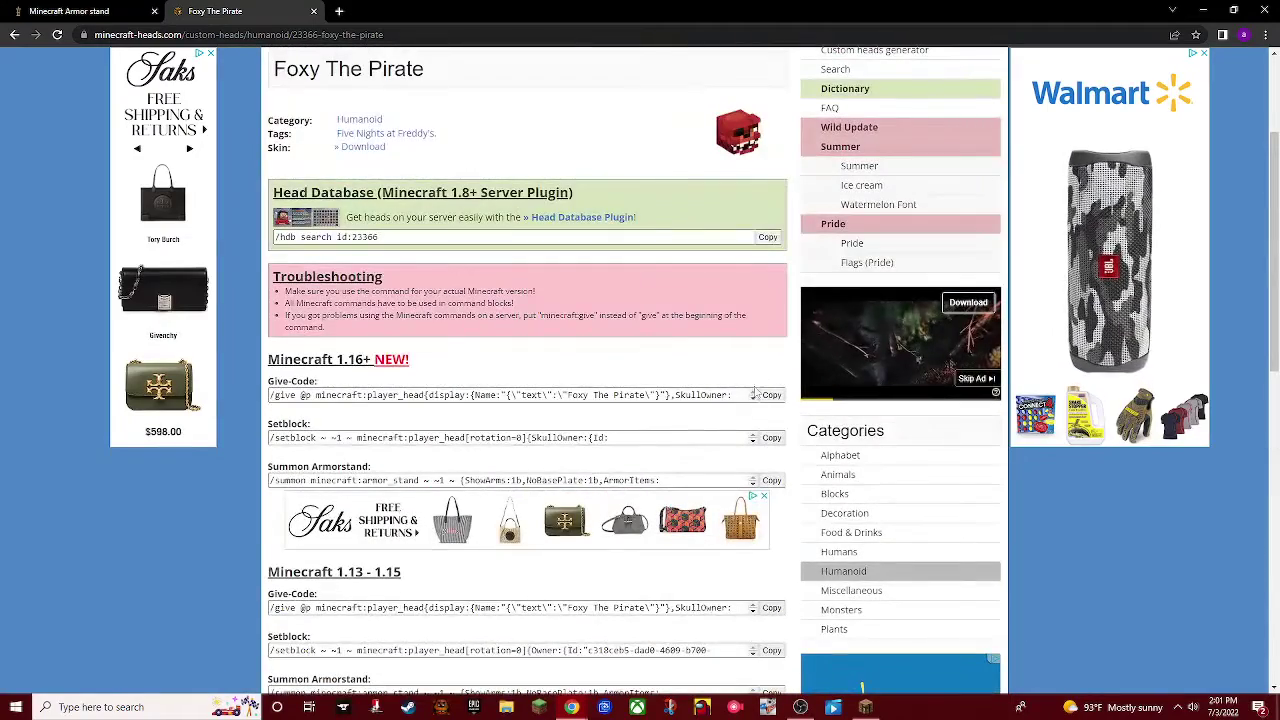
Paste the Foxy give command into the command block and press the stone button to run it.
{"action": "key", "text": "alt+Tab"}
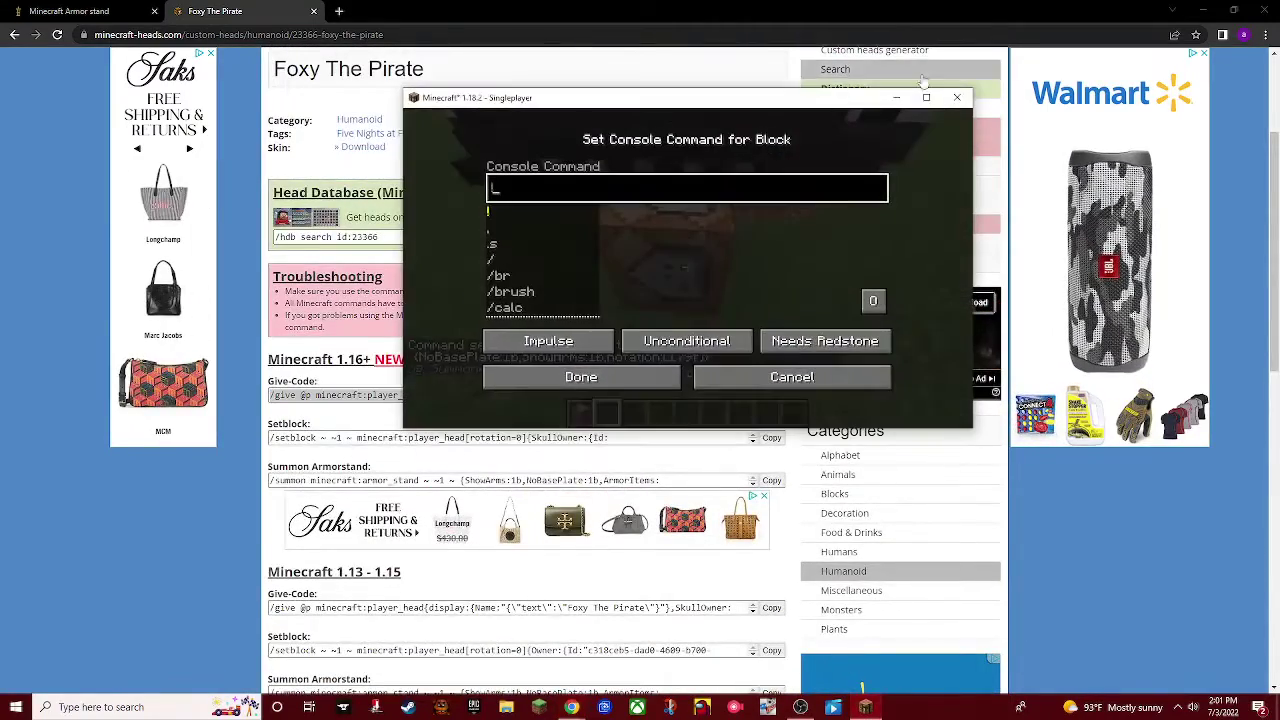
{"action": "left_click", "coordinate": [929, 108]}
{"action": "key", "text": "ctrl+v"}
{"action": "key", "text": "Return"}
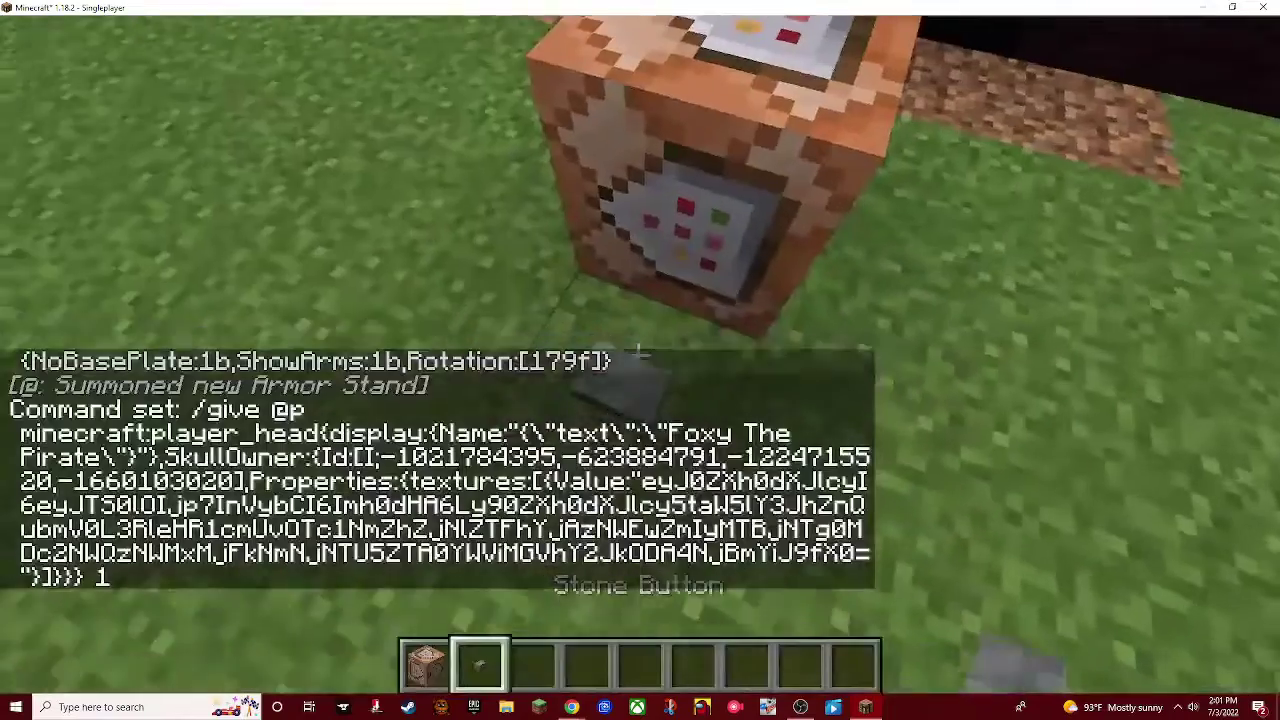
{"action": "right_click", "coordinate": [638, 355]}
Check the Foxy The Pirate head in the hotbar, empty the hand, and open the creative inventory.
{"action": "key", "text": "3"}
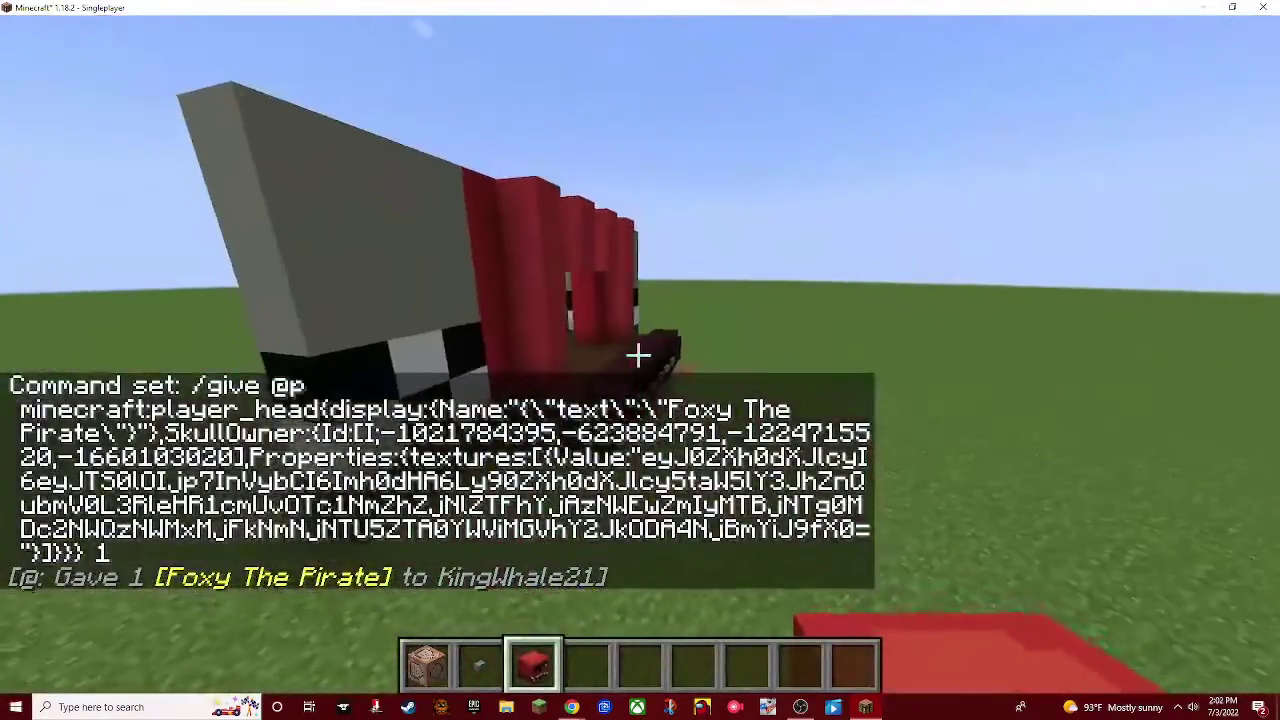
{"action": "key", "text": "2"}
{"action": "key", "text": "9"}
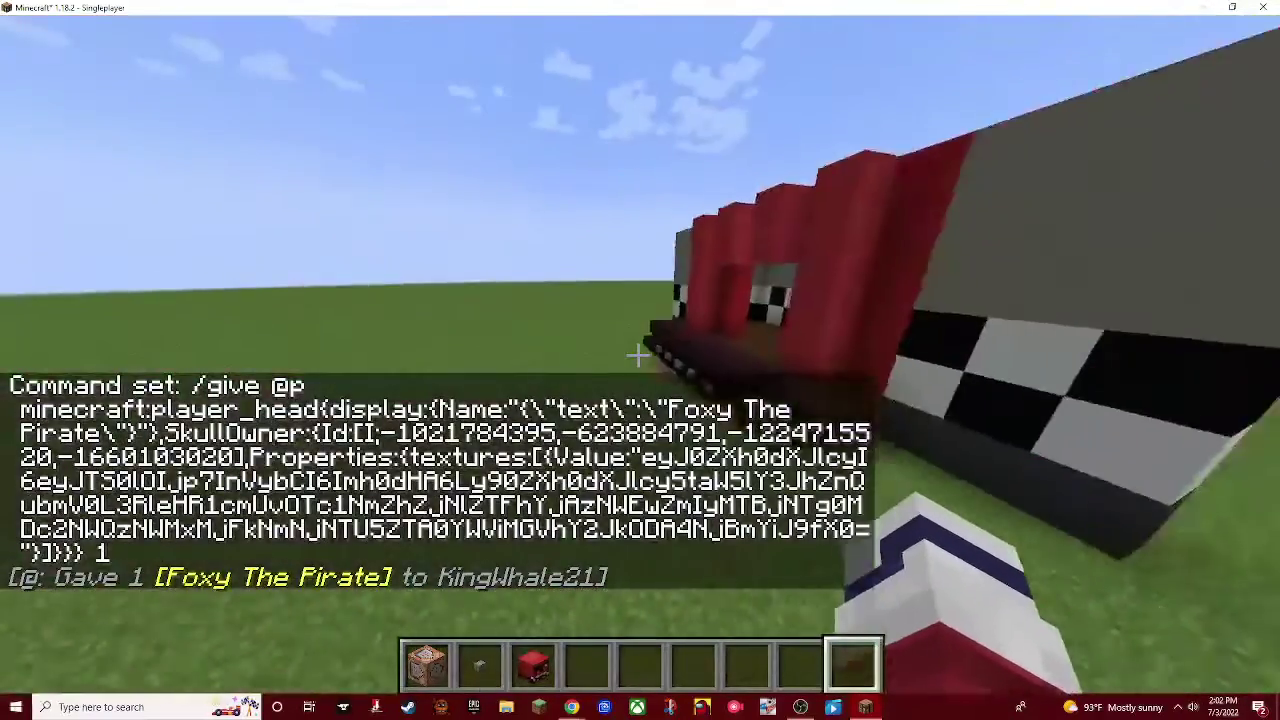
{"action": "key", "text": "e"}
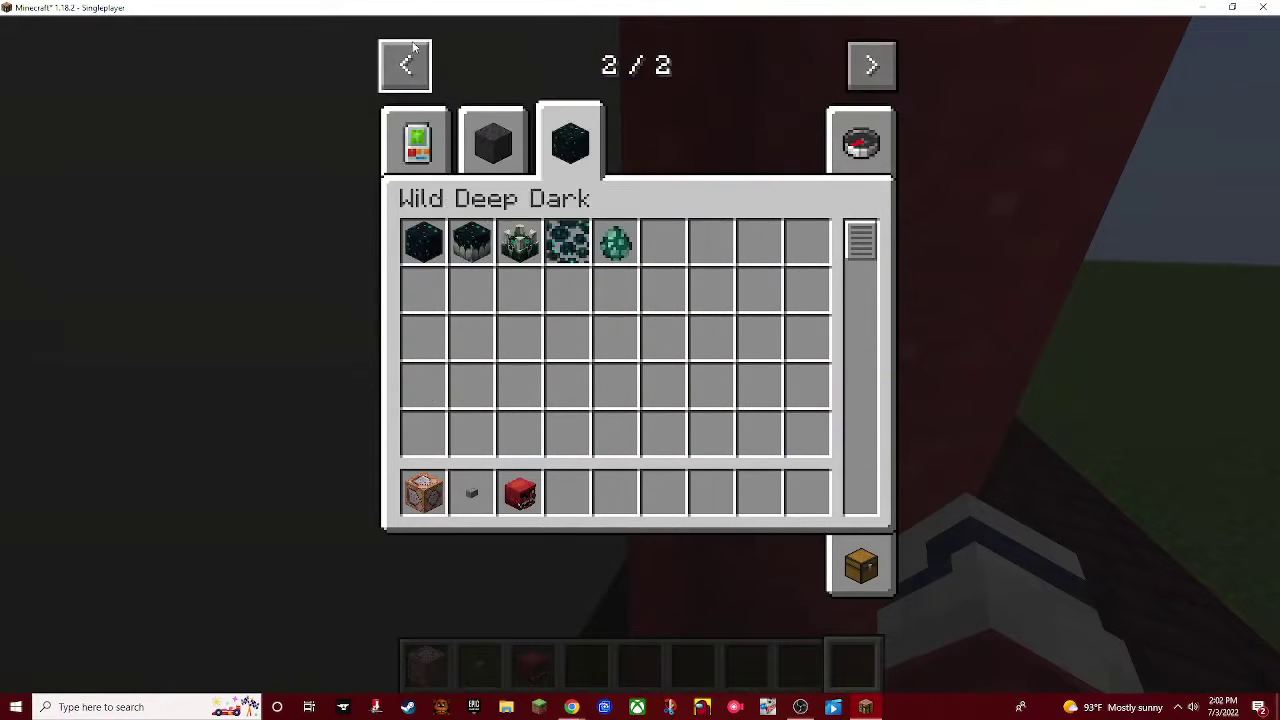
Walk along the nether-brick front edge toward the checkered wall, then back onto the grass.
{"action": "key", "text": "e"}
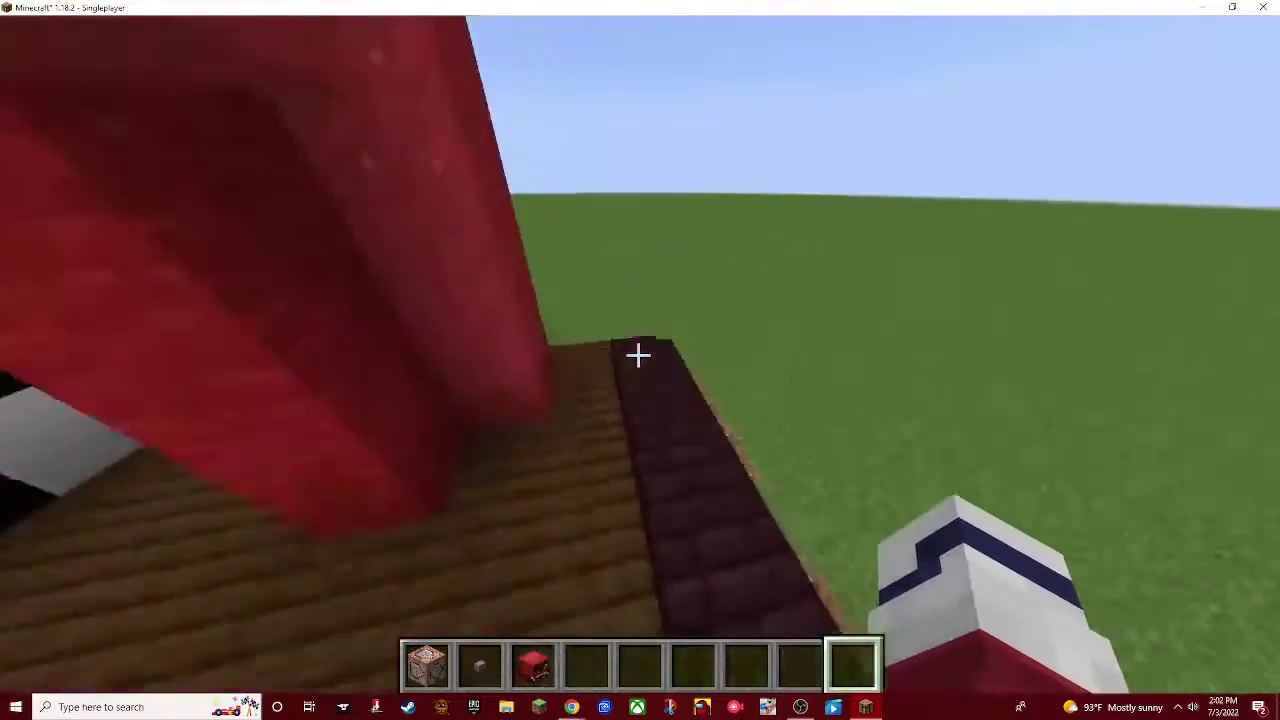
{"action": "key", "text": "w"}
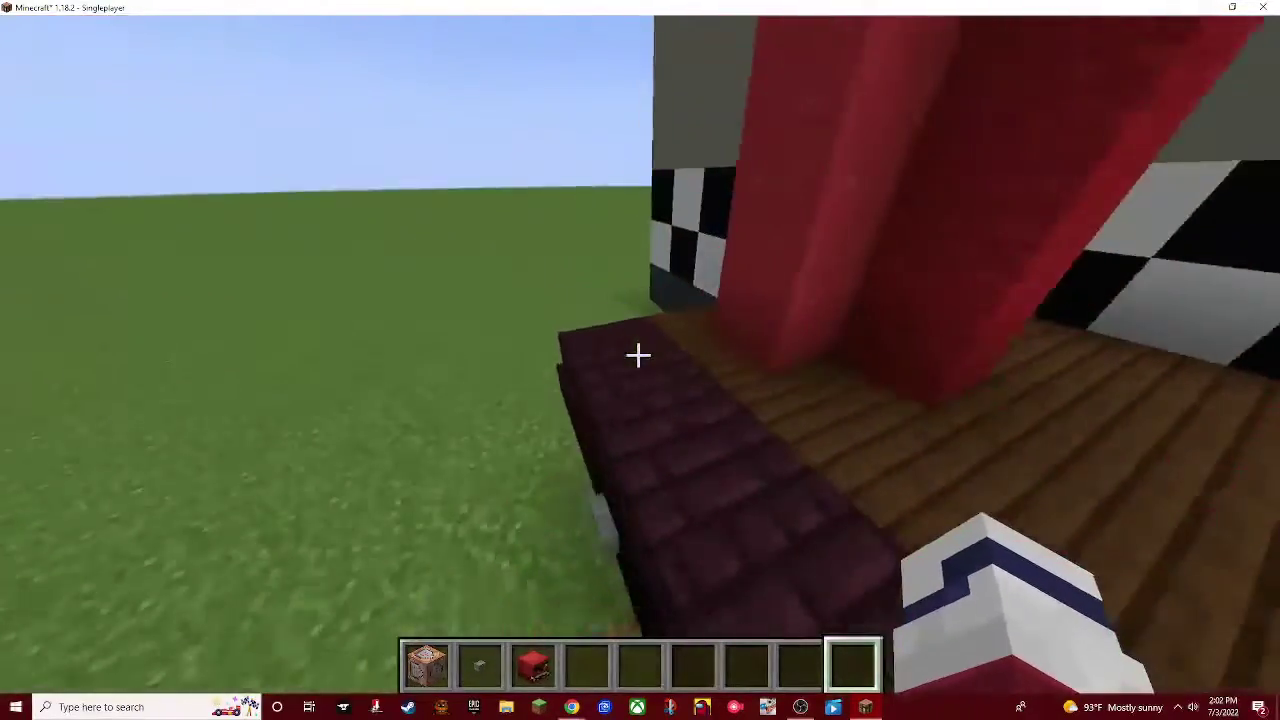
{"action": "key", "text": "w"}
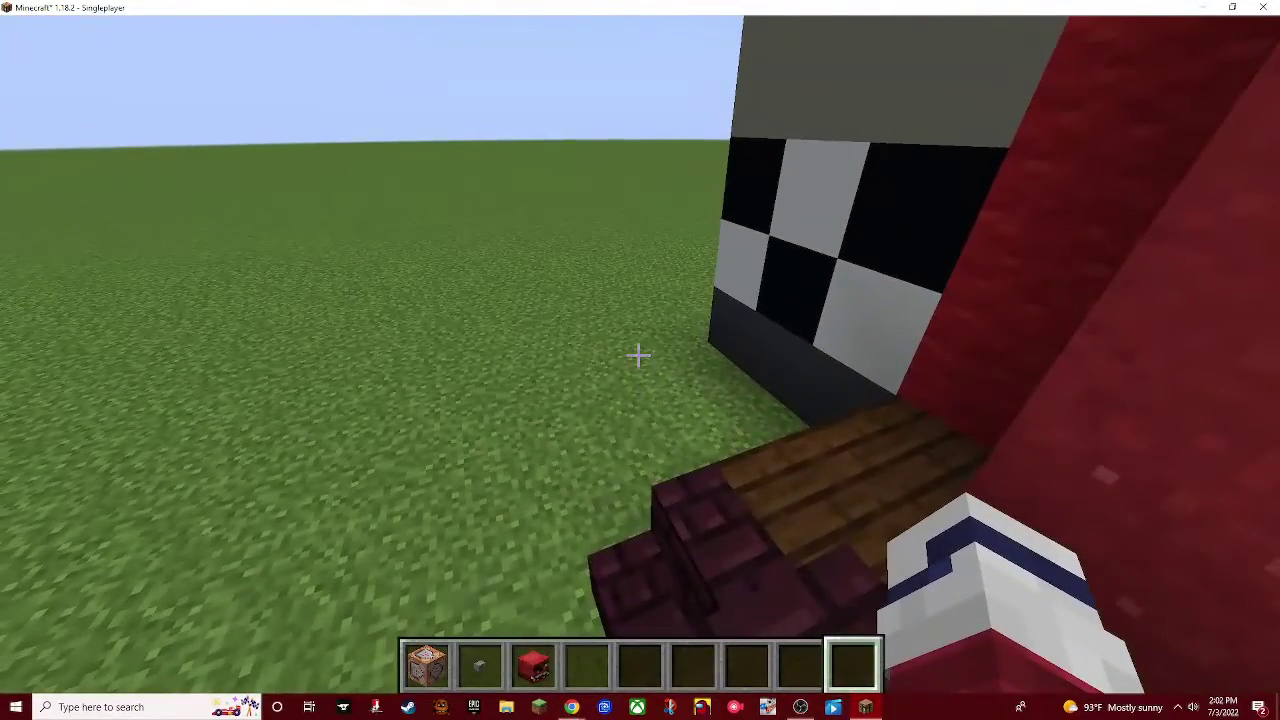
{"action": "key", "text": "w"}
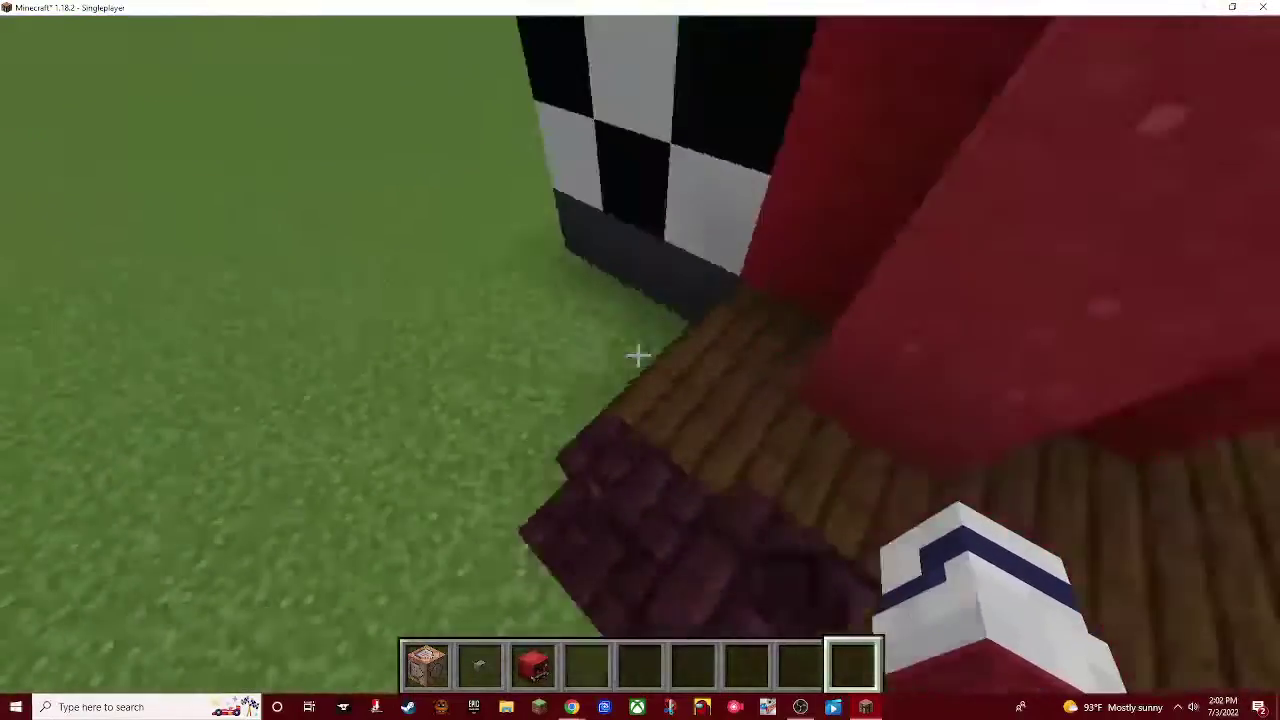
{"action": "key", "text": "s"}
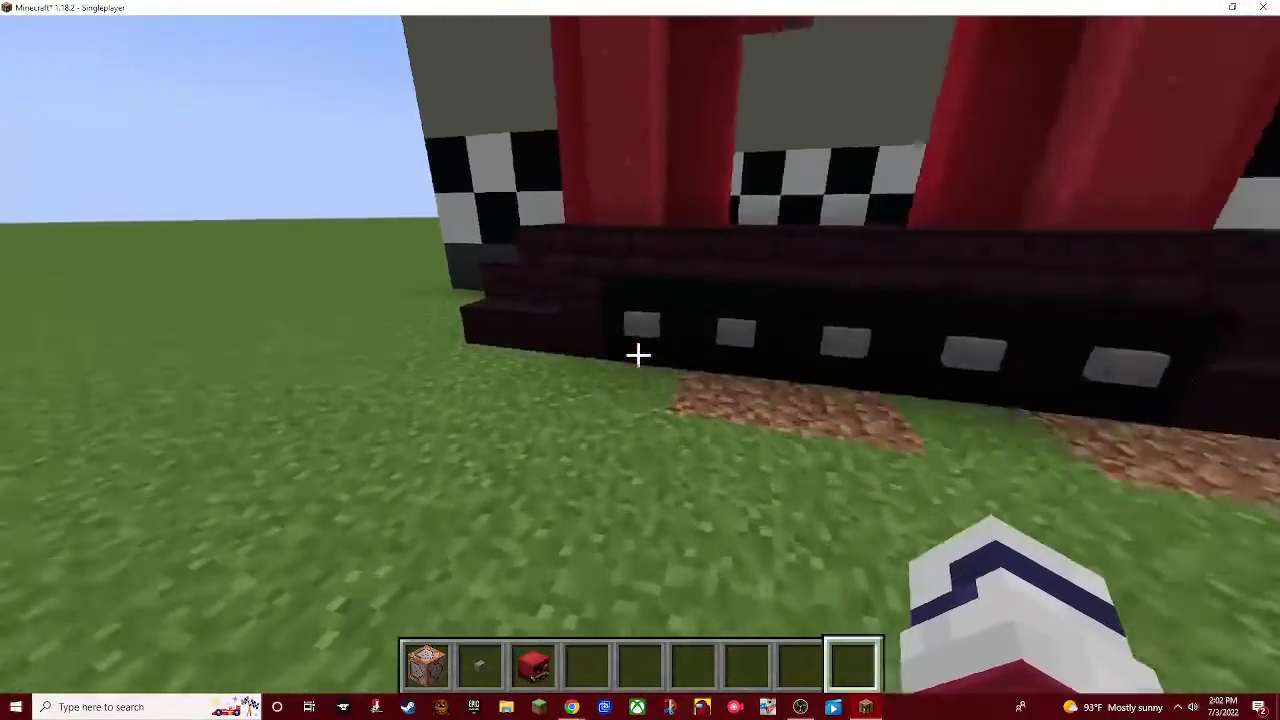
Pick Nether Brick Stairs from the counter and break the block at its end.
{"action": "middle_click", "coordinate": [640, 354]}
{"action": "left_click", "coordinate": [640, 354]}
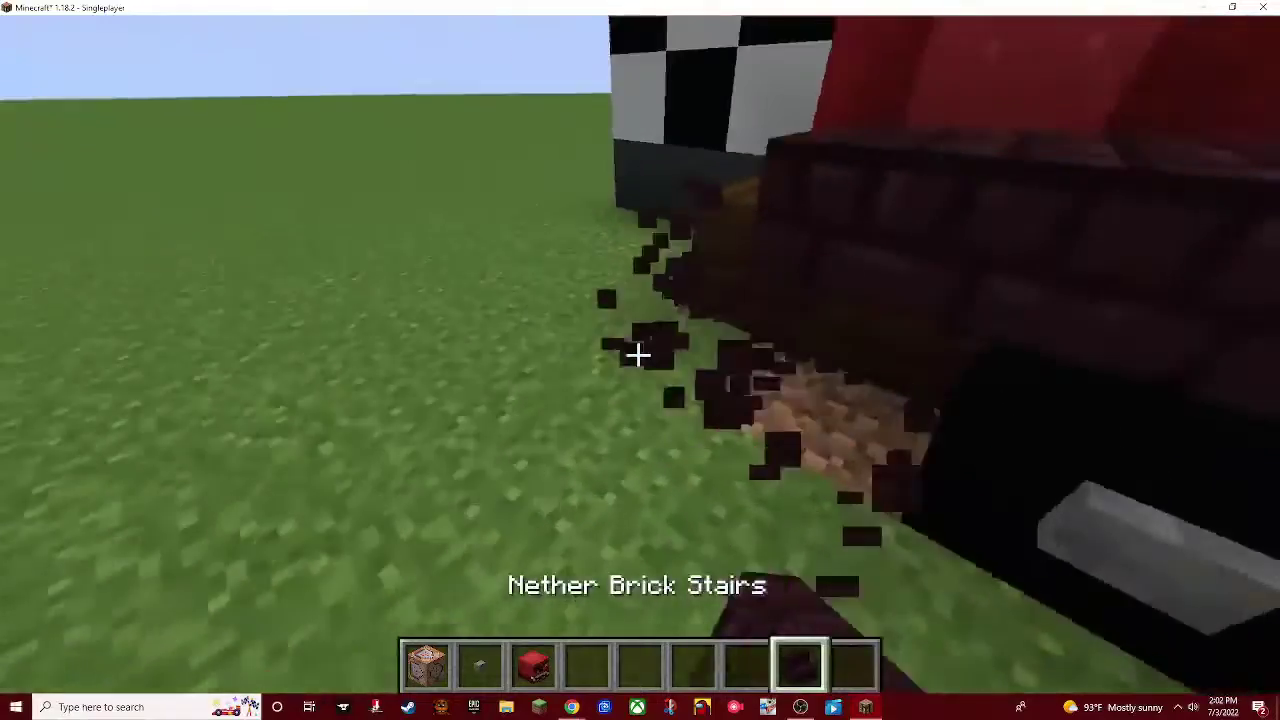
{"action": "key", "text": "s"}
Fly forward over the stage, then leave Minecraft for the browser.
{"action": "key", "text": "e"}
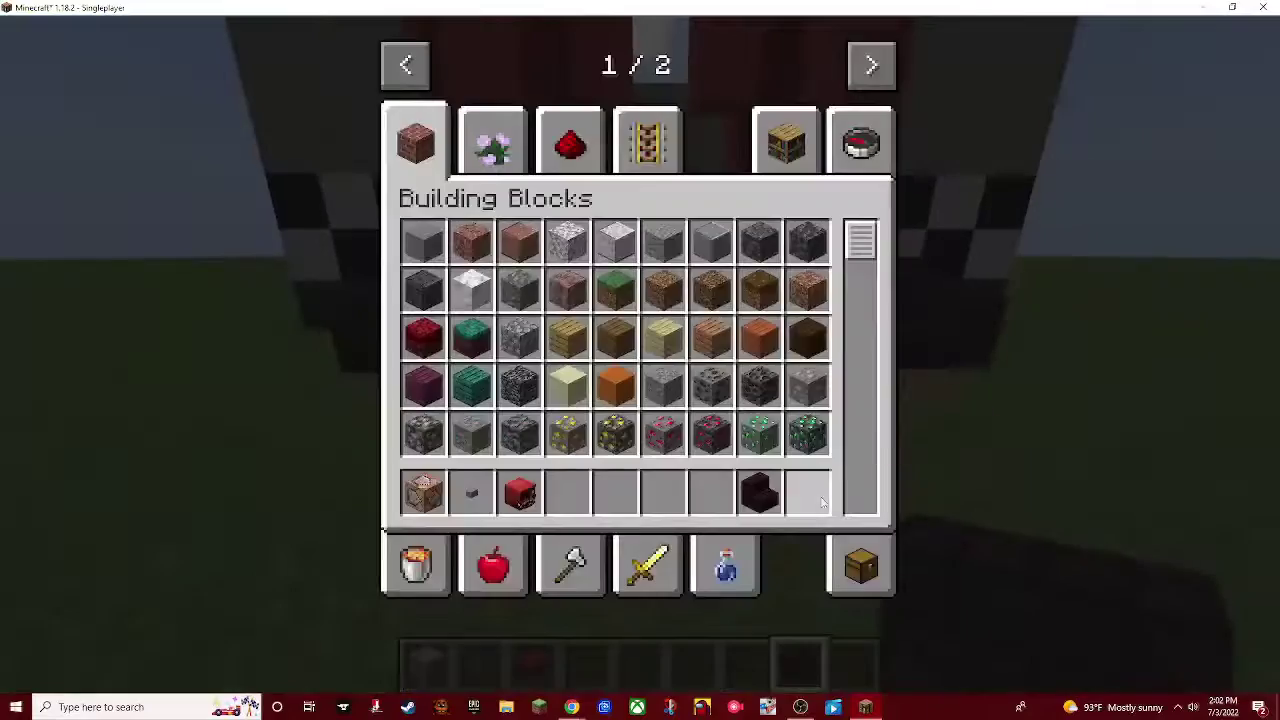
{"action": "key", "text": "e"}
{"action": "key", "text": "w"}
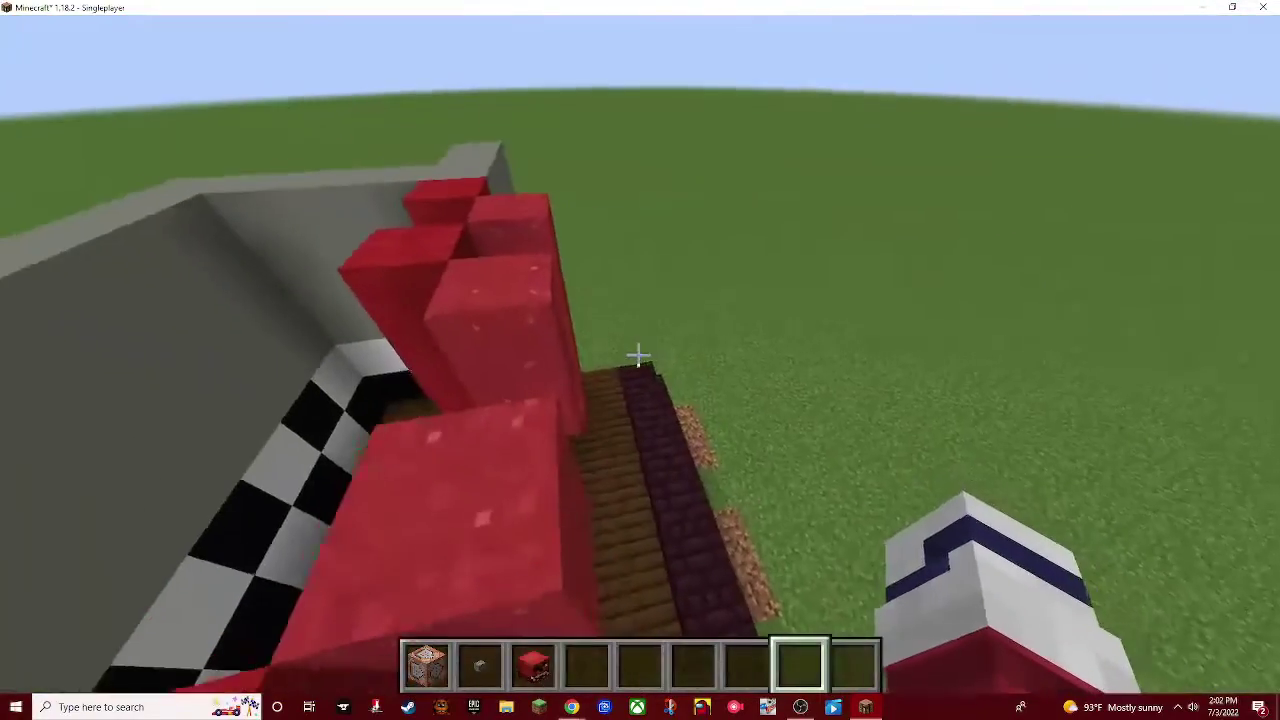
{"action": "key", "text": "super"}
{"action": "key", "text": "super+Down"}
Minimize Chrome and maximize the Minecraft window back to full screen.
{"action": "left_click", "coordinate": [958, 187]}
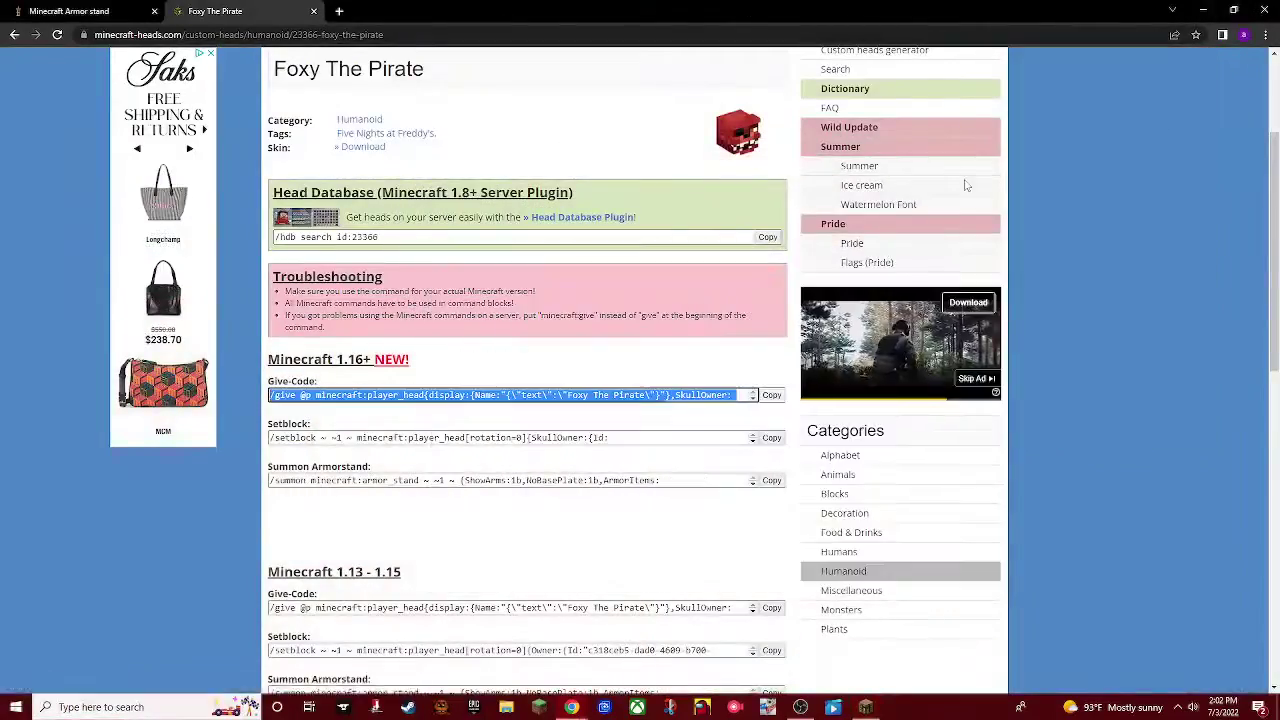
{"action": "left_click", "coordinate": [1206, 12]}
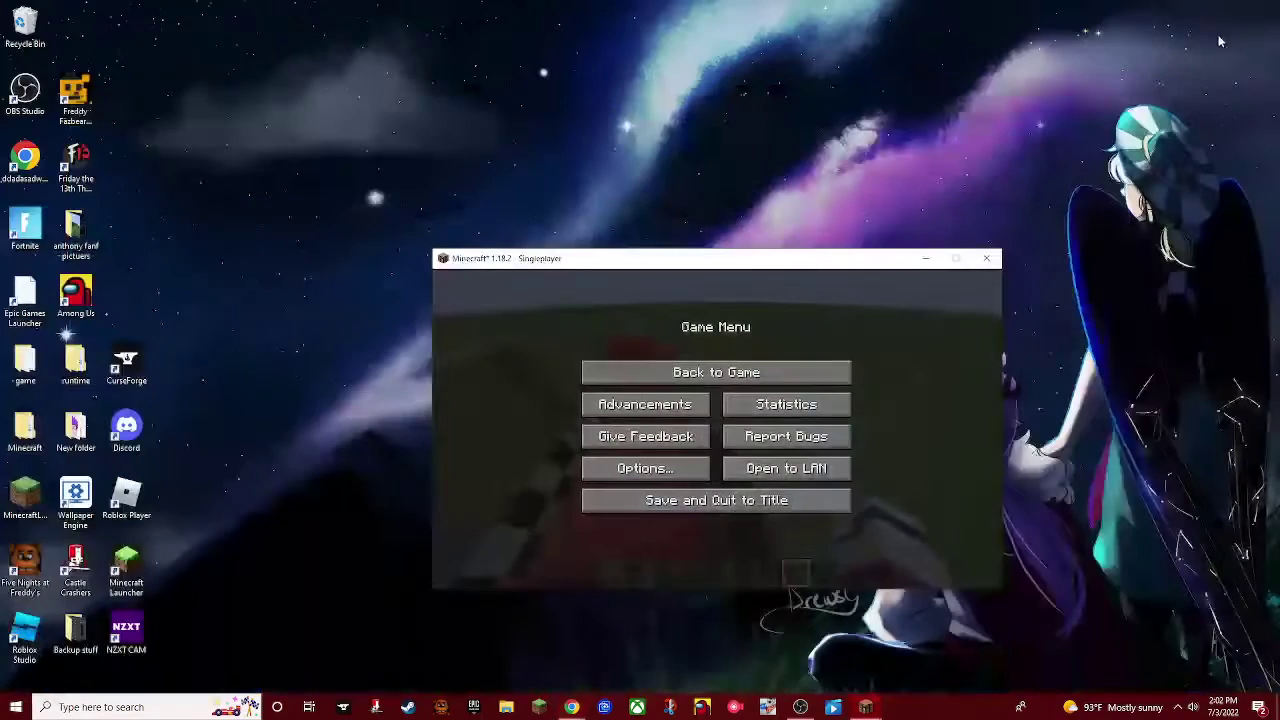
{"action": "left_click", "coordinate": [956, 259]}
{"action": "key", "text": "super+Down"}
{"action": "left_click", "coordinate": [906, 190]}
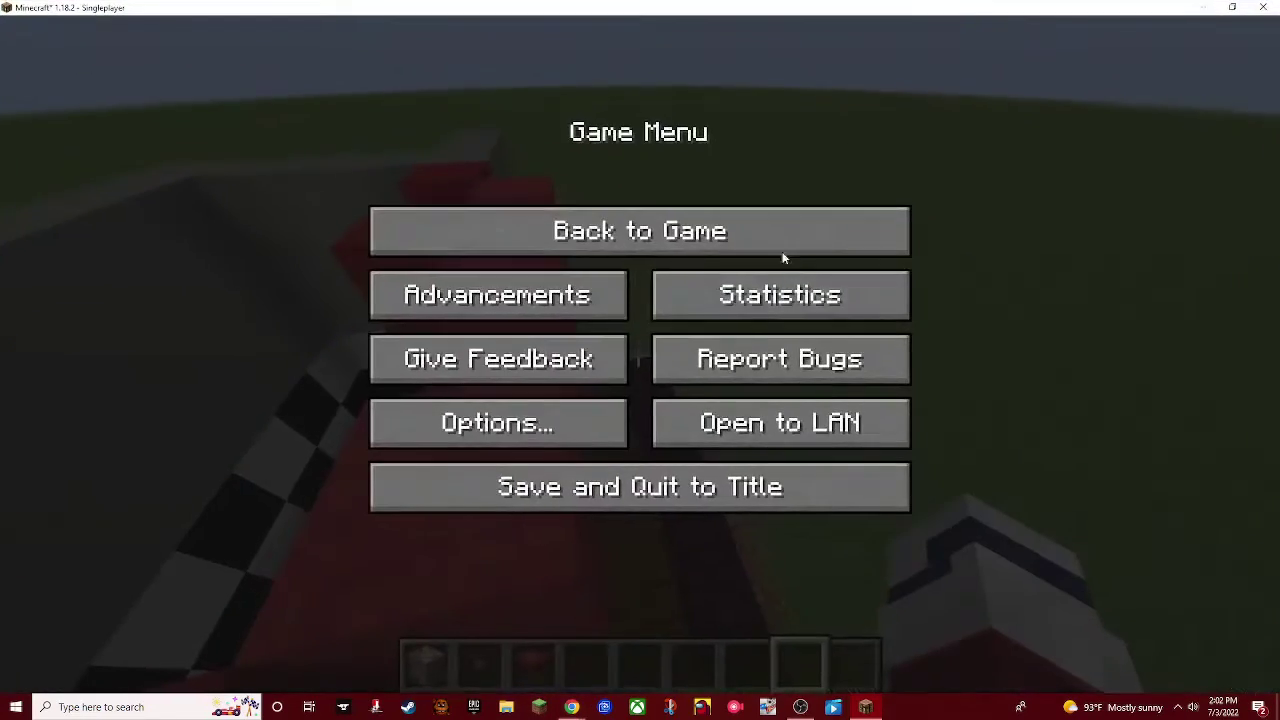
Resume the game, check the third-person view, then fly down into the stage toward the red curtains.
{"action": "left_click", "coordinate": [786, 242]}
{"action": "key", "text": "F5"}
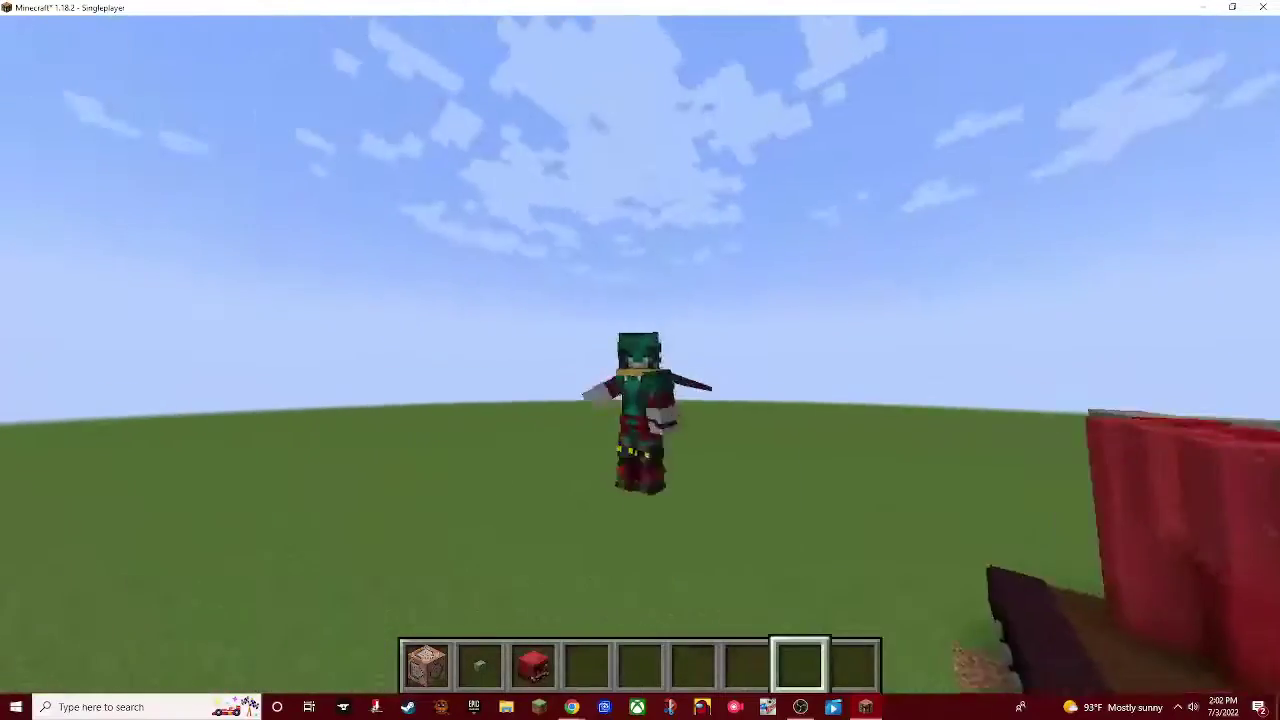
{"action": "key", "text": "F5"}
{"action": "key", "text": "w"}
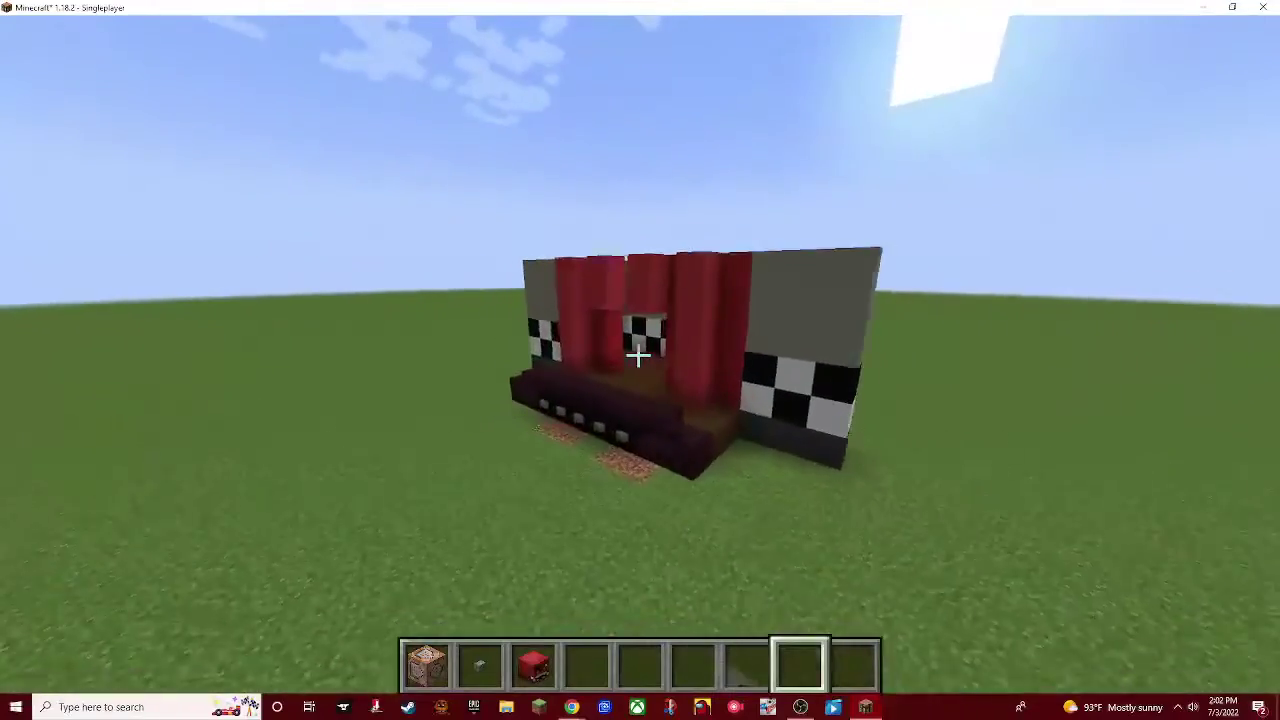
{"action": "key", "text": "w"}
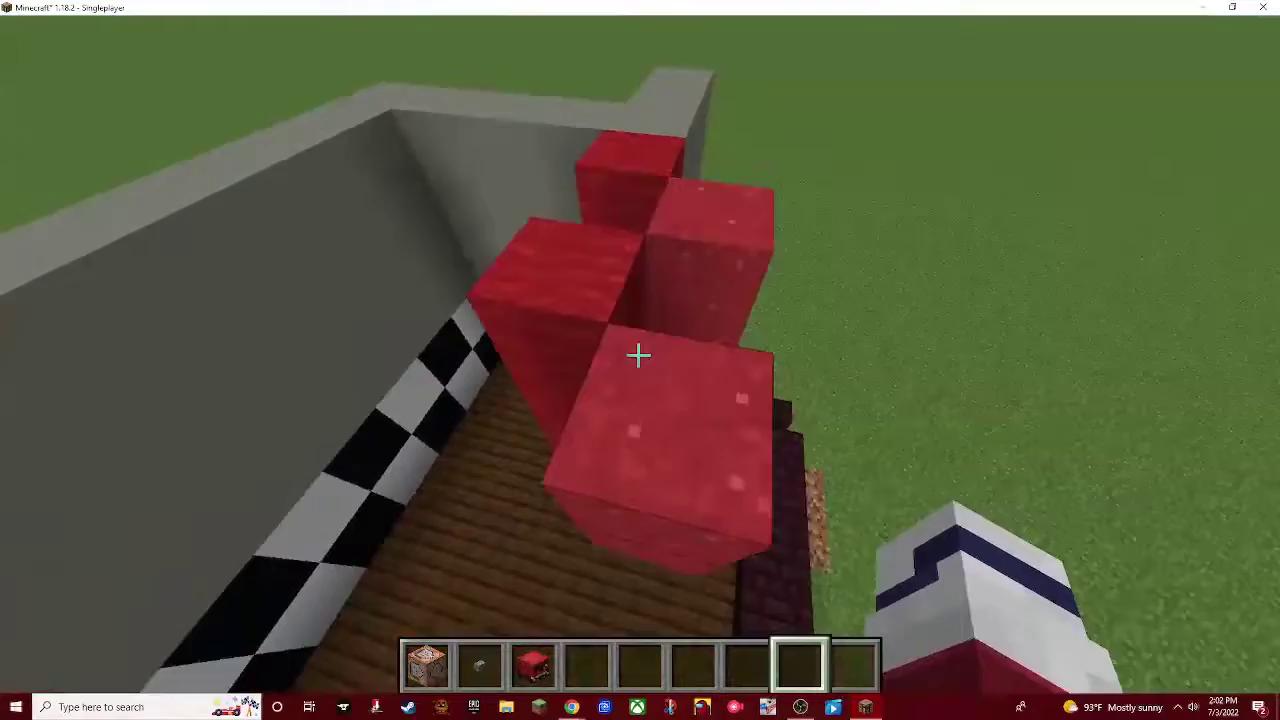
{"action": "key", "text": "shift"}
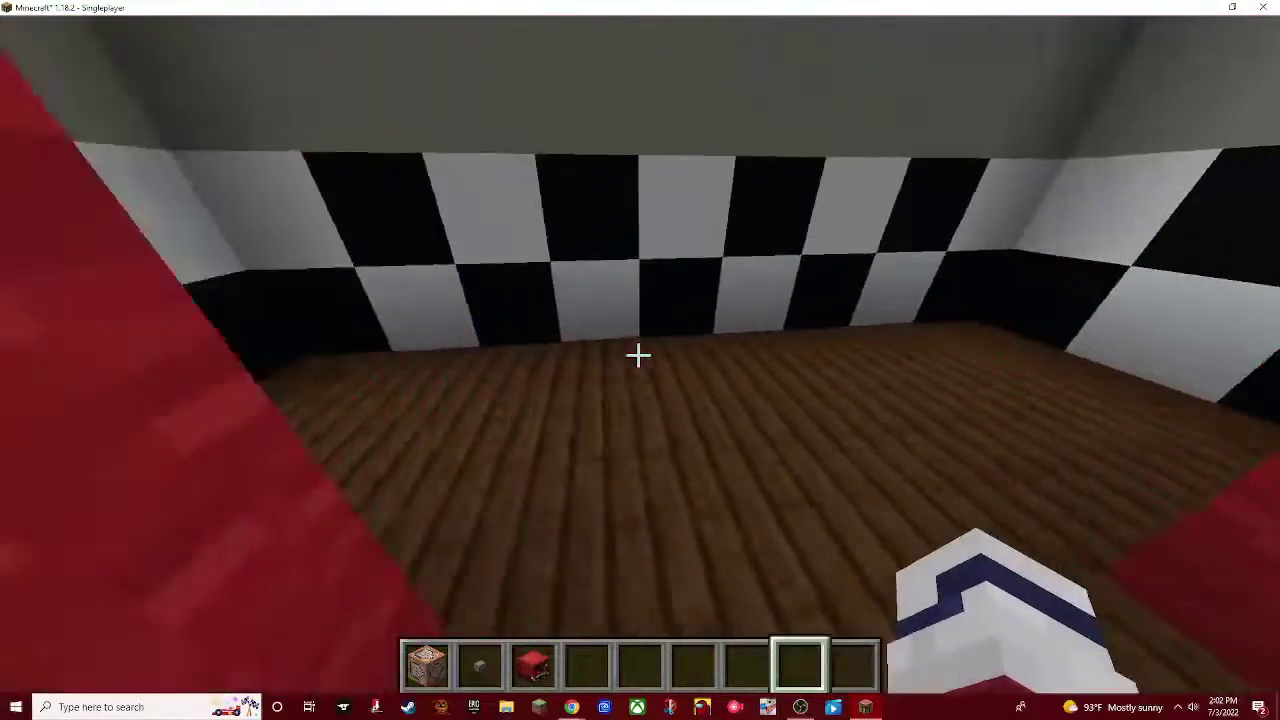
Fly up and down through the curtains, wooden floor and nether-brick edge, then open the inventory.
{"action": "mouse_move", "coordinate": [638, 355]}
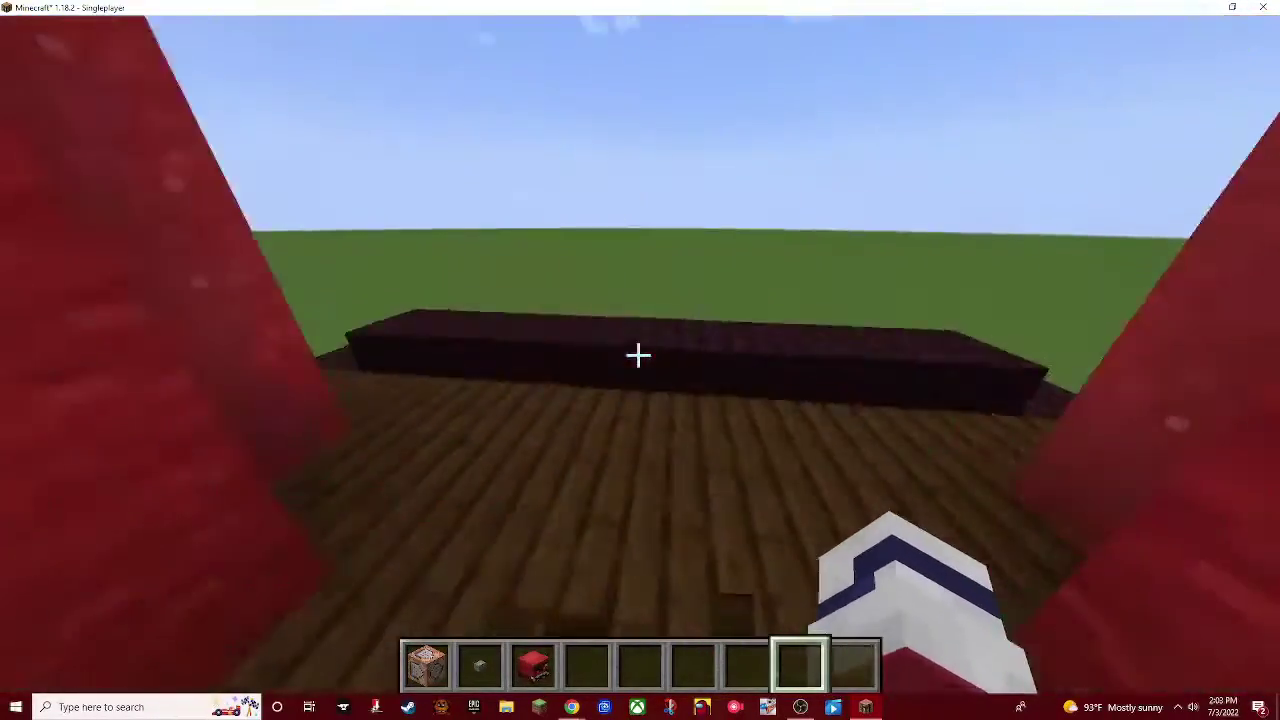
{"action": "key", "text": "space"}
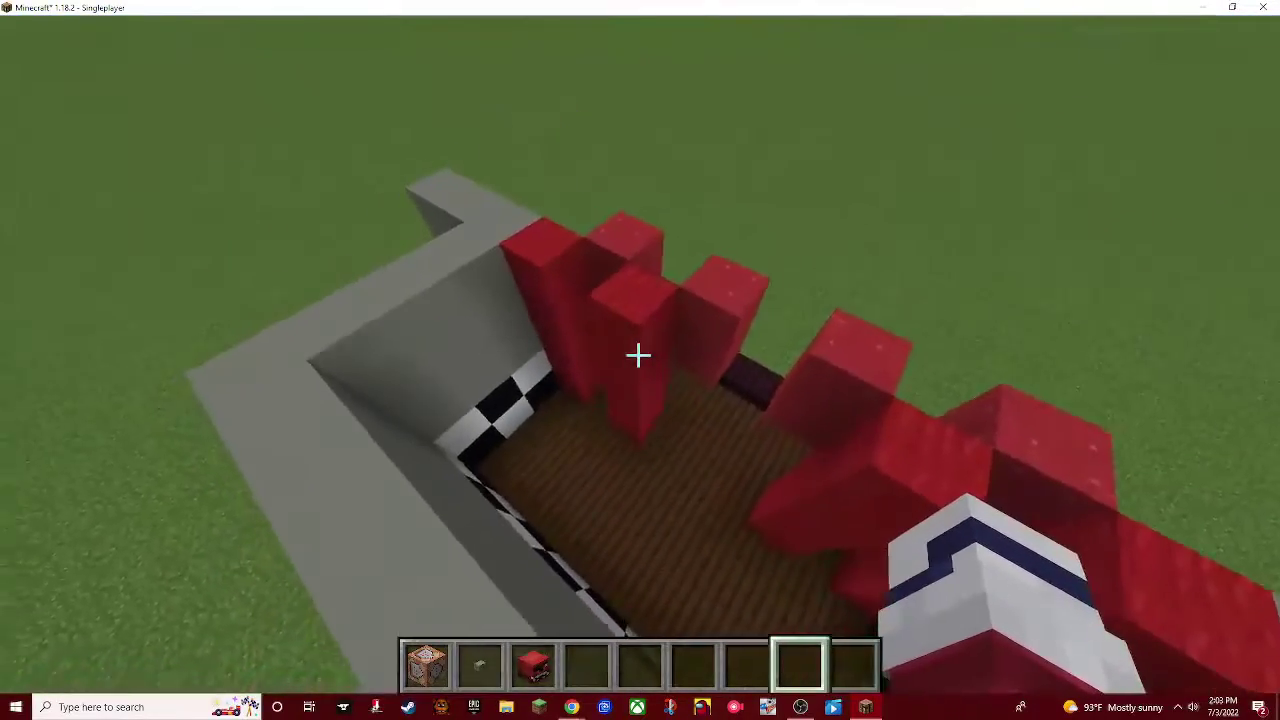
{"action": "key", "text": "shift"}
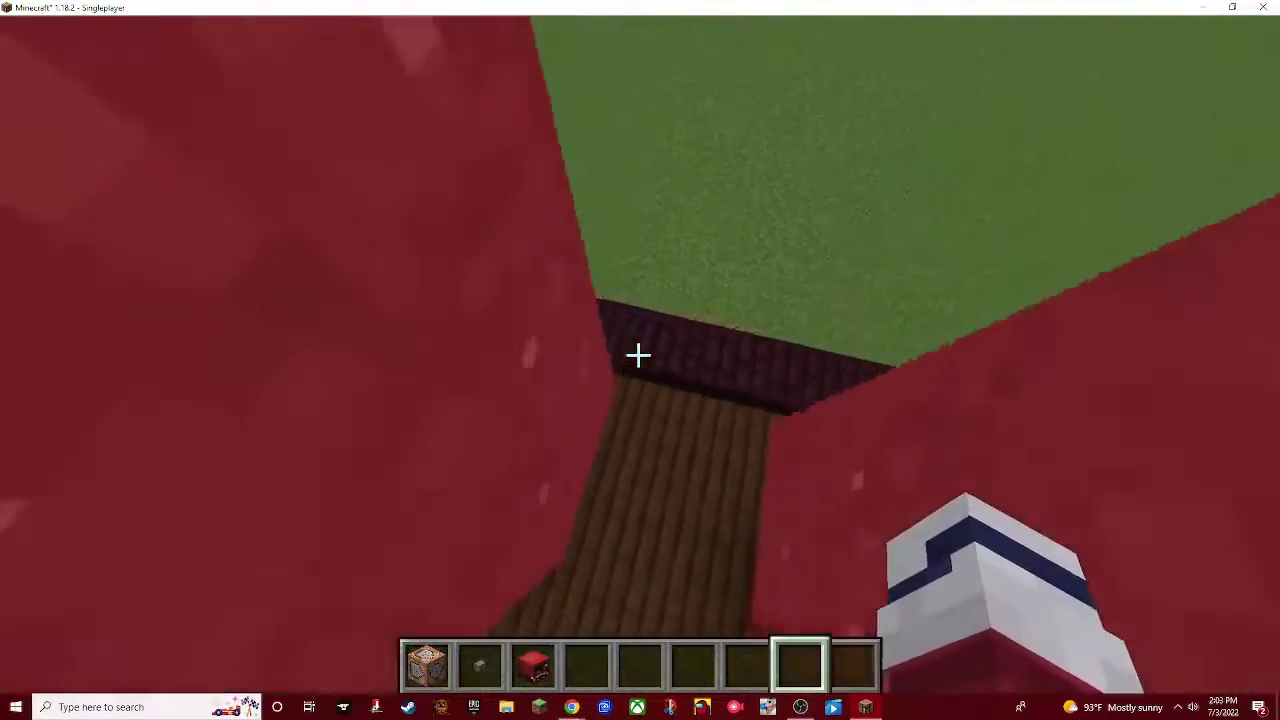
{"action": "key", "text": "space"}
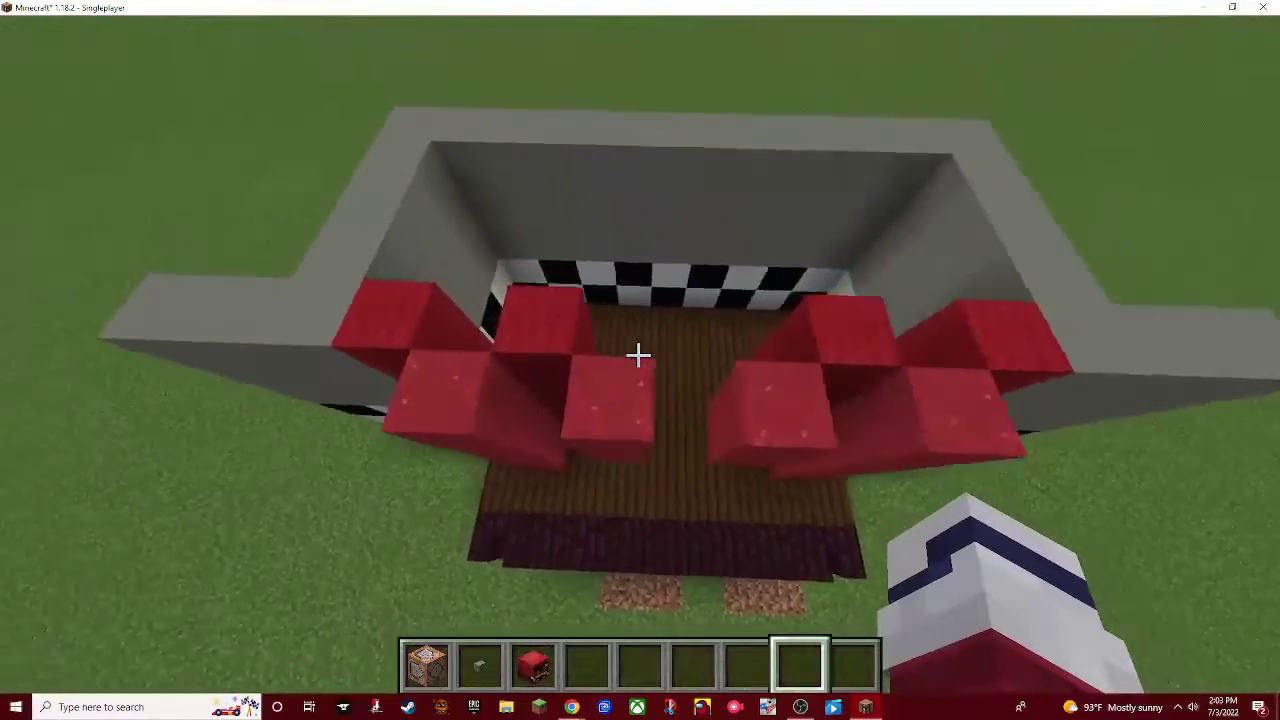
{"action": "key", "text": "shift"}
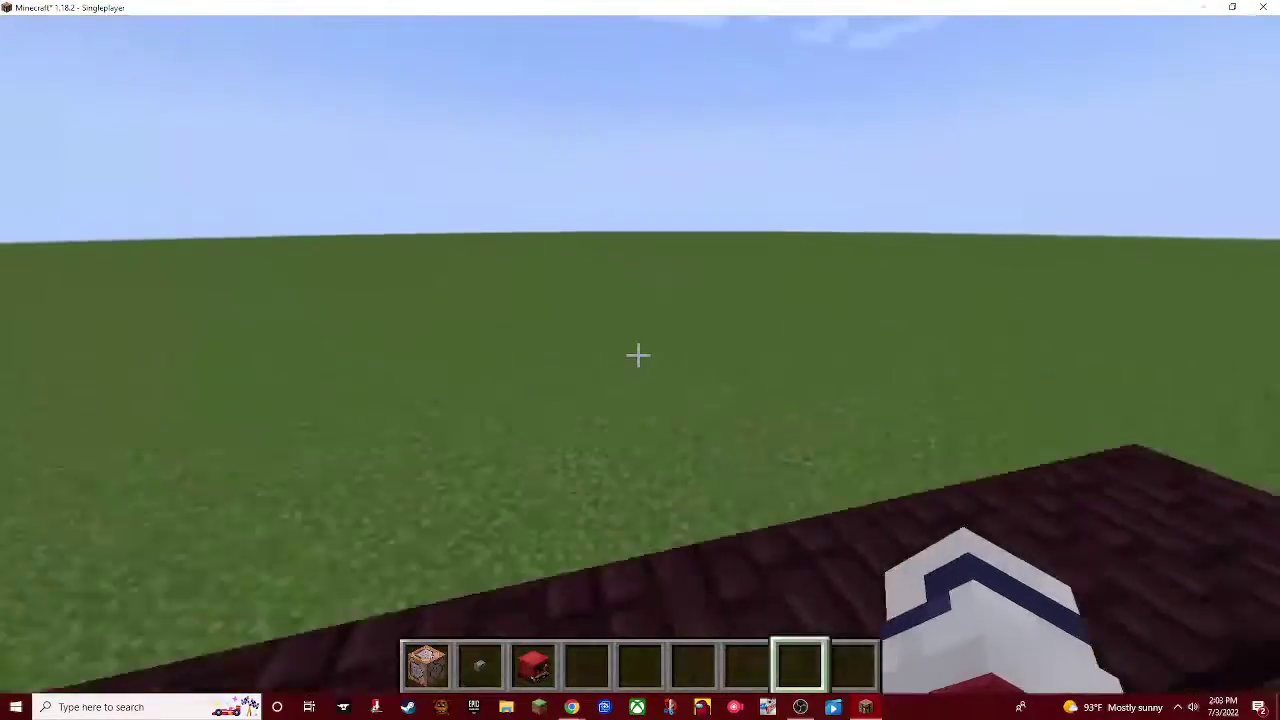
{"action": "key", "text": "space"}
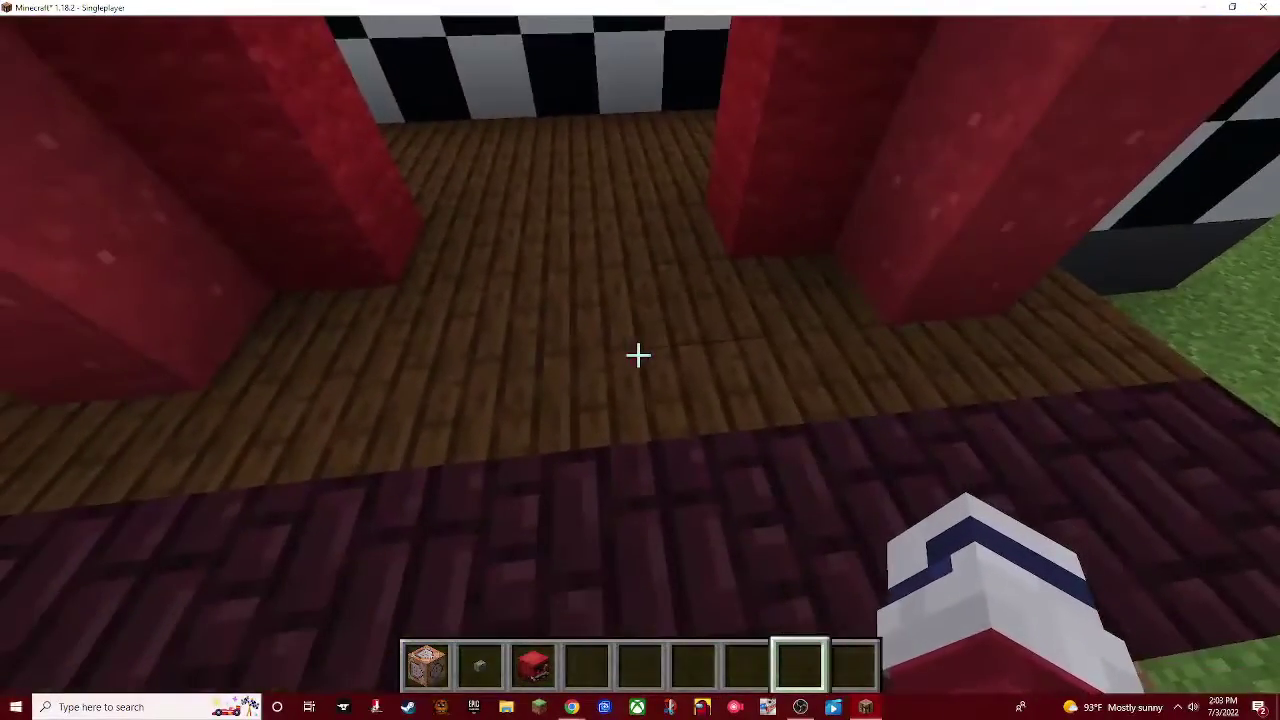
{"action": "key", "text": "shift"}
{"action": "key", "text": "e"}
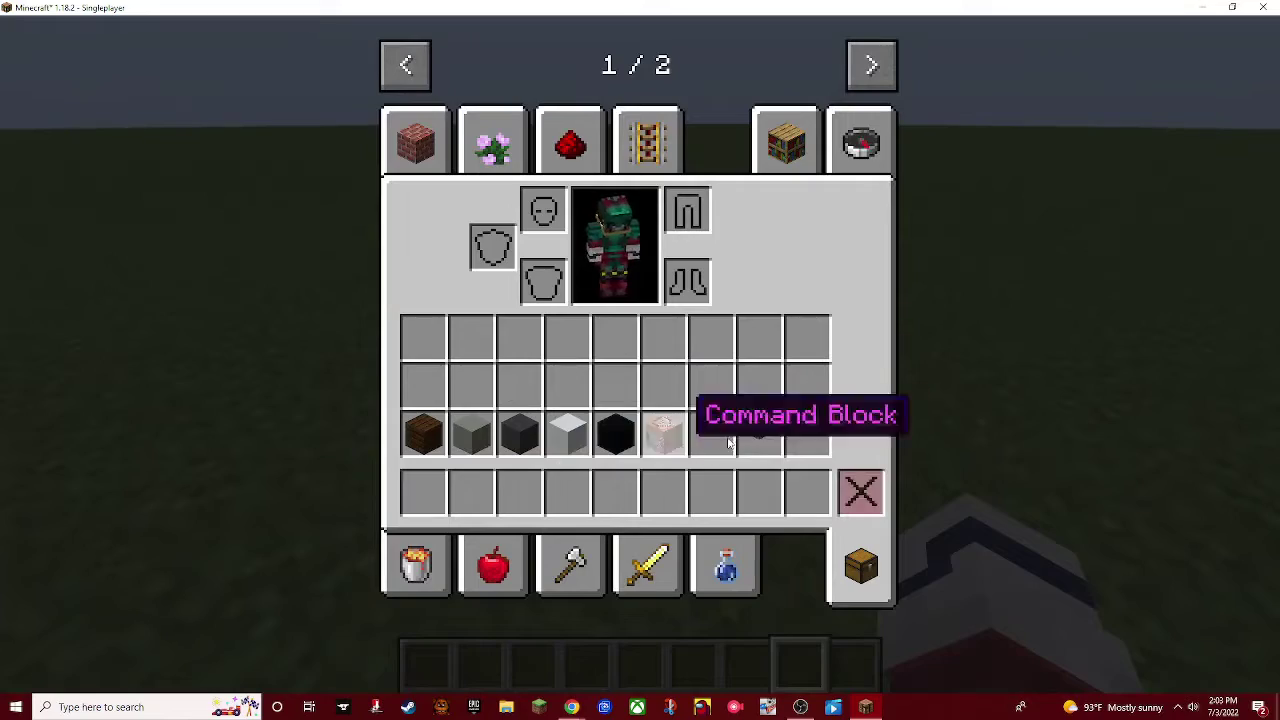
Close the inventory, rerun the time-set-day command for daylight, and walk toward the stage.
{"action": "key", "text": "e"}
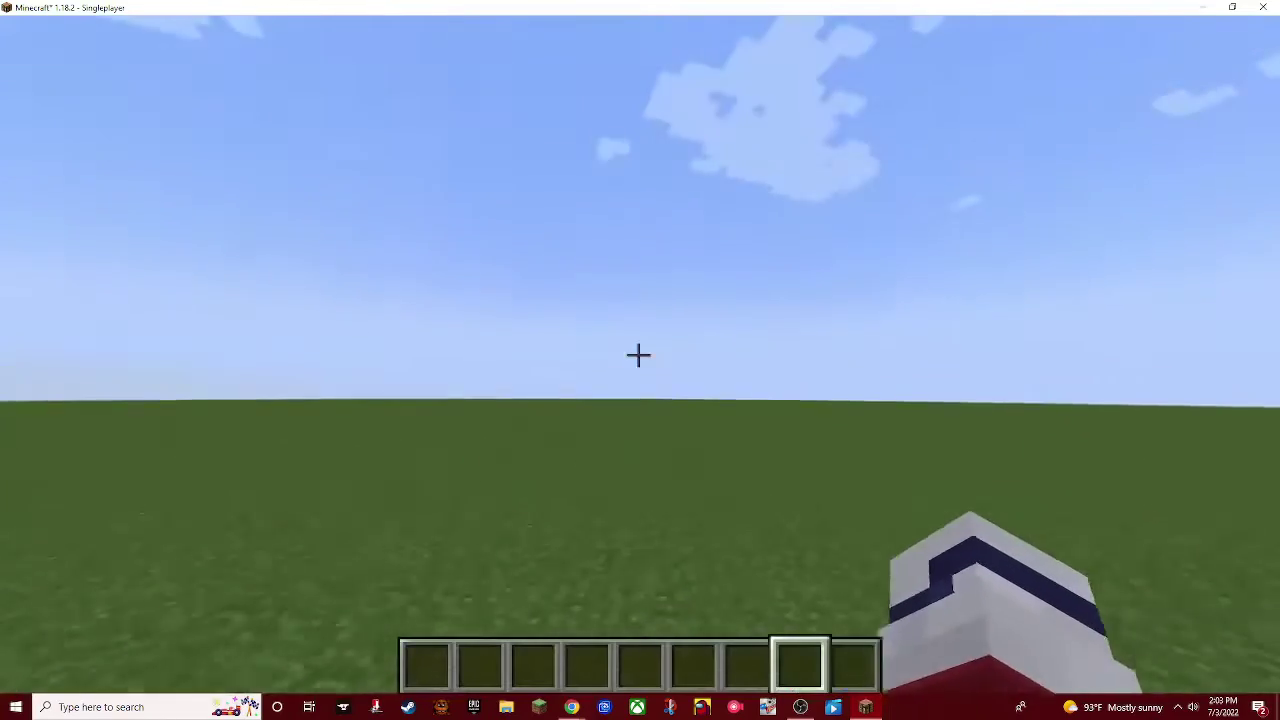
{"action": "key", "text": "slash"}
{"action": "key", "text": "Up"}
{"action": "key", "text": "Return"}
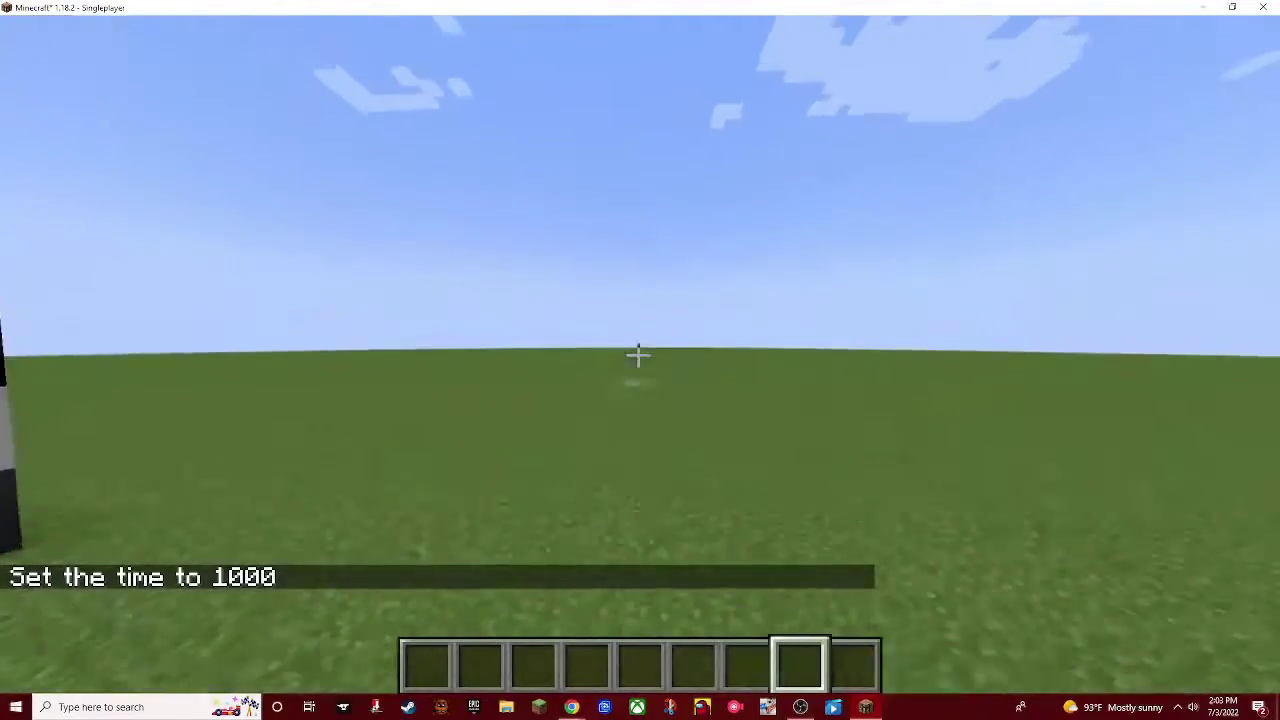
{"action": "key", "text": "w"}
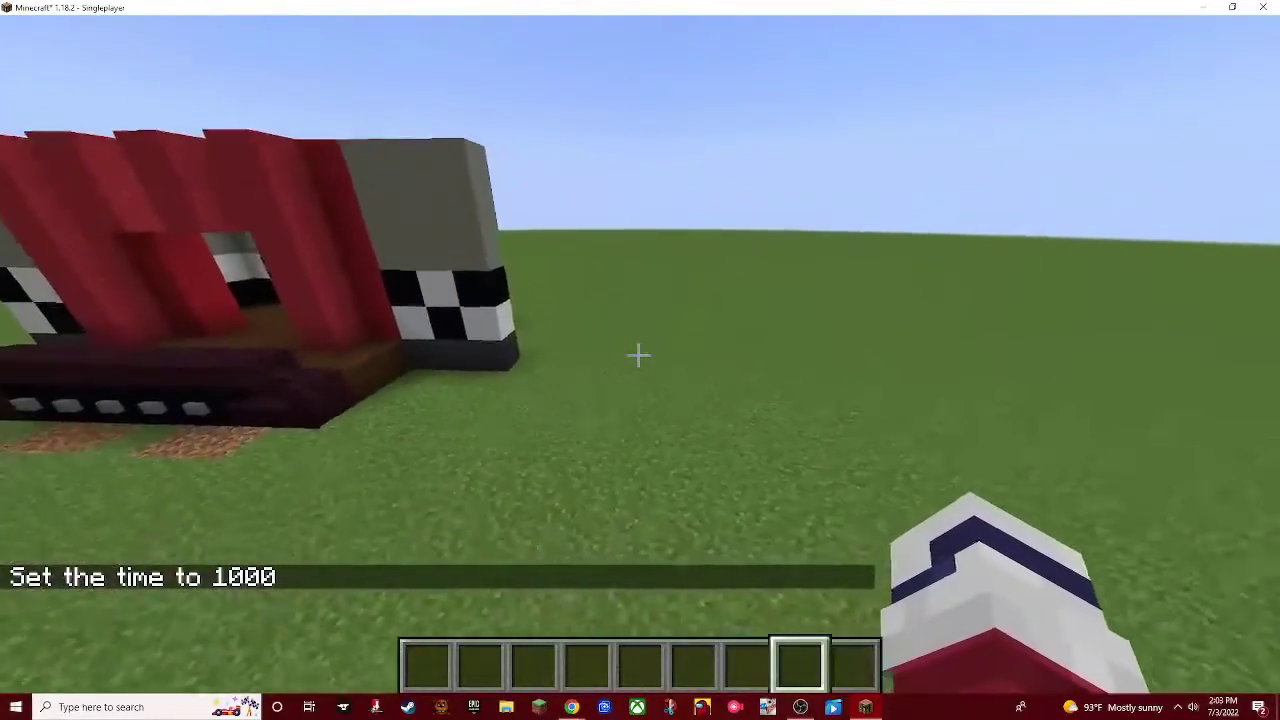
Walk alongside and back from the daylit stage in first person, then pause on the Game Menu.
{"action": "key", "text": "e"}
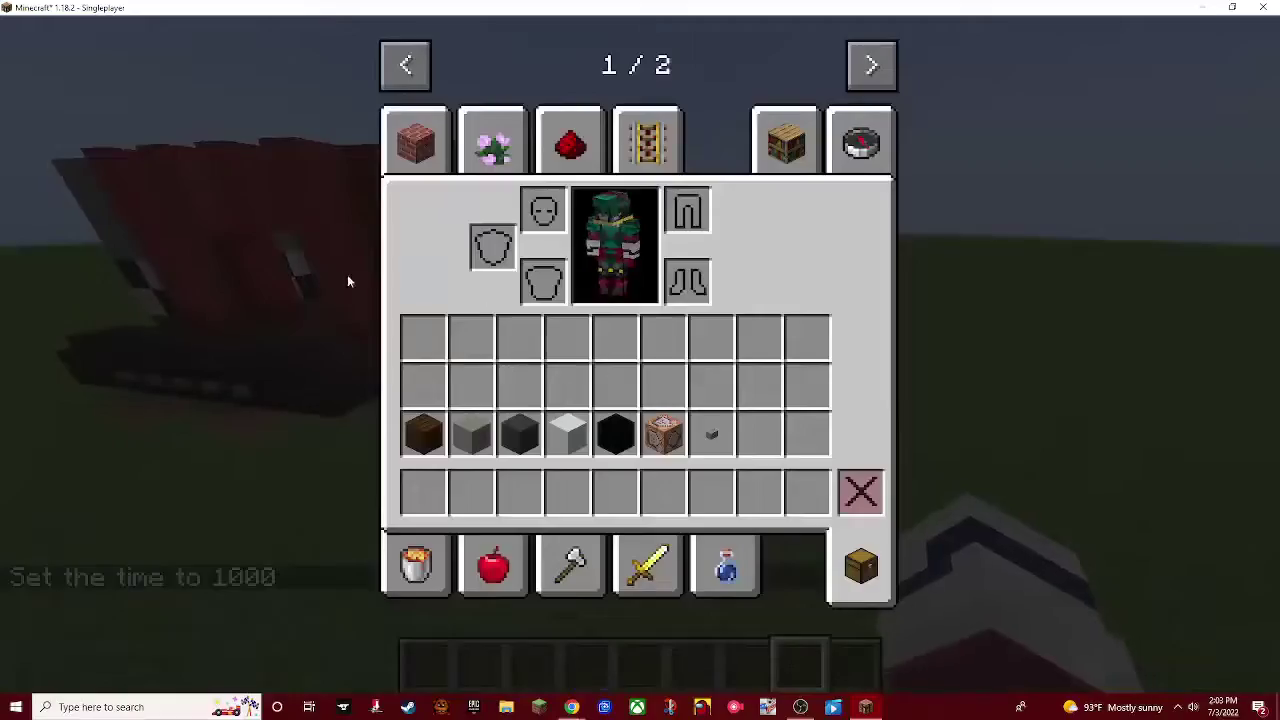
{"action": "key", "text": "e"}
{"action": "key", "text": "w"}
{"action": "key", "text": "w"}
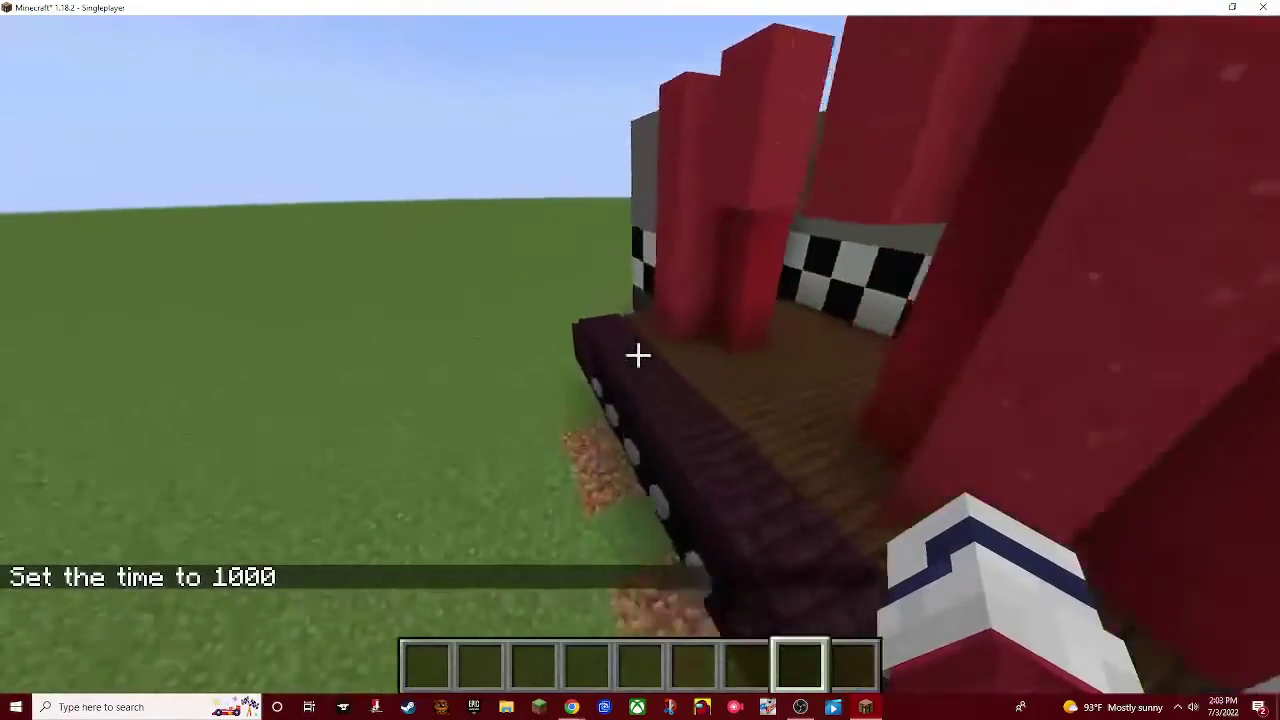
{"action": "key", "text": "w"}
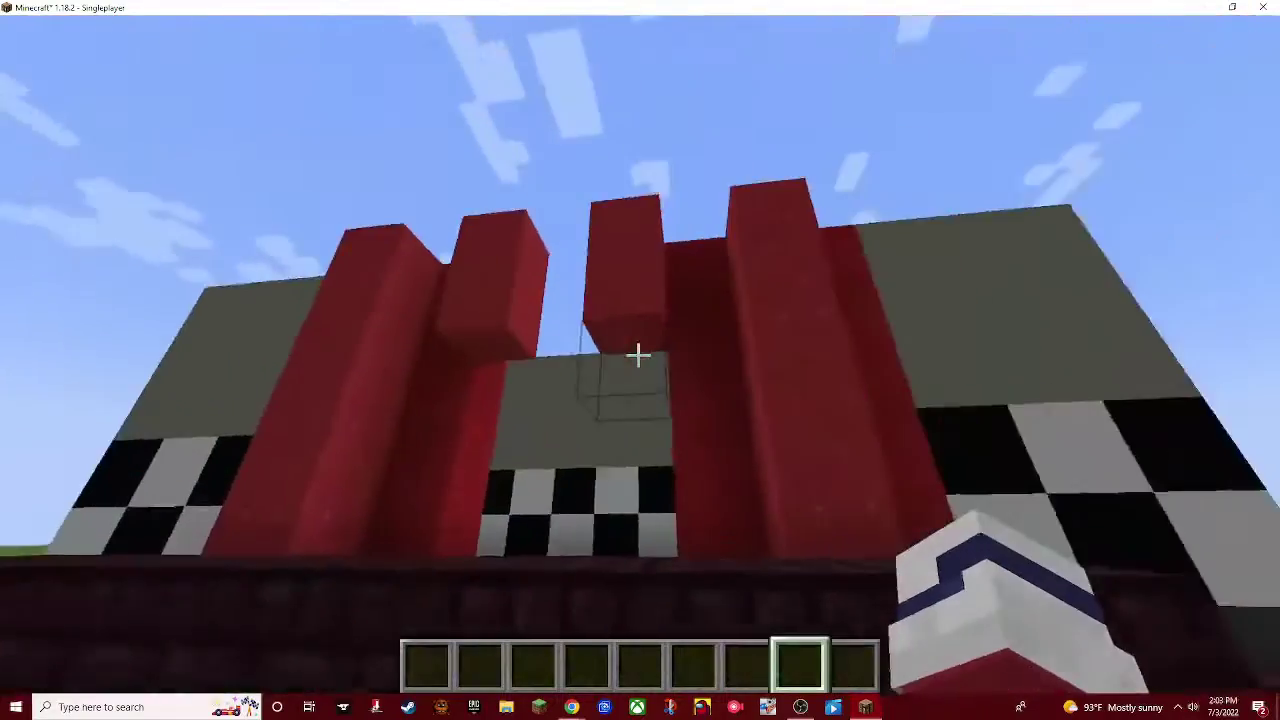
{"action": "key", "text": "s"}
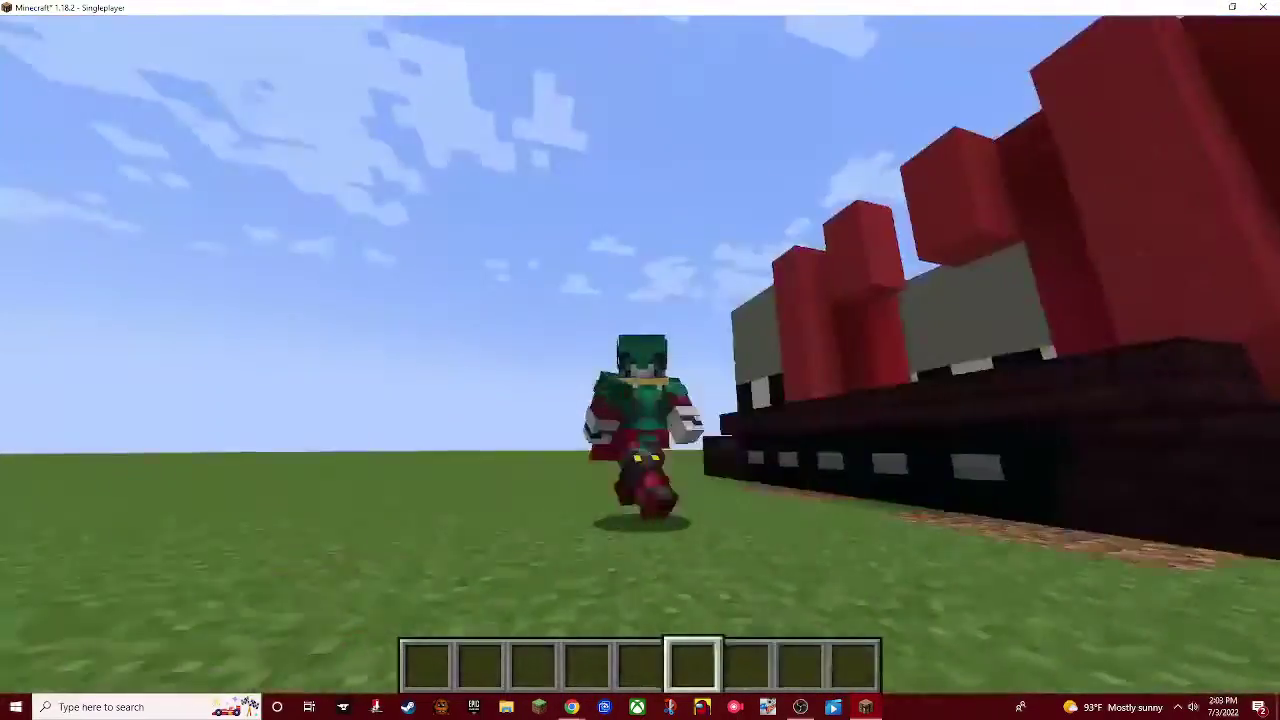
{"action": "key", "text": "F5"}
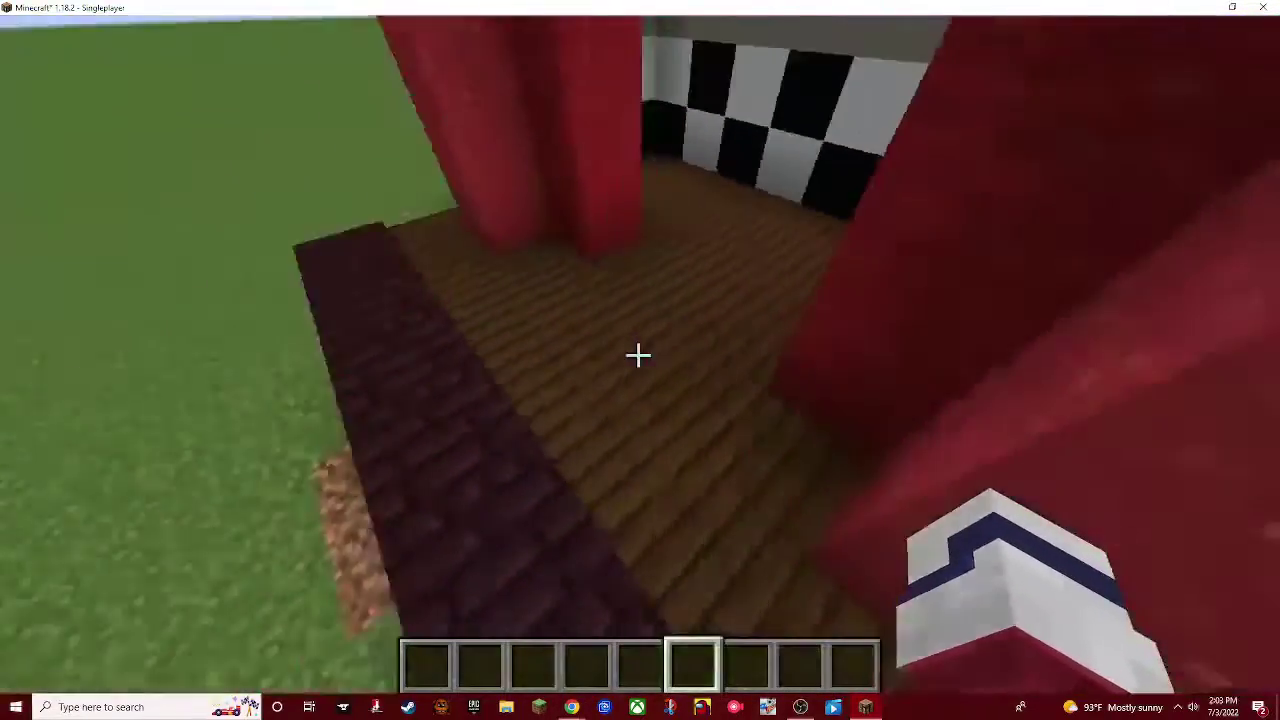
{"action": "key", "text": "Escape"}
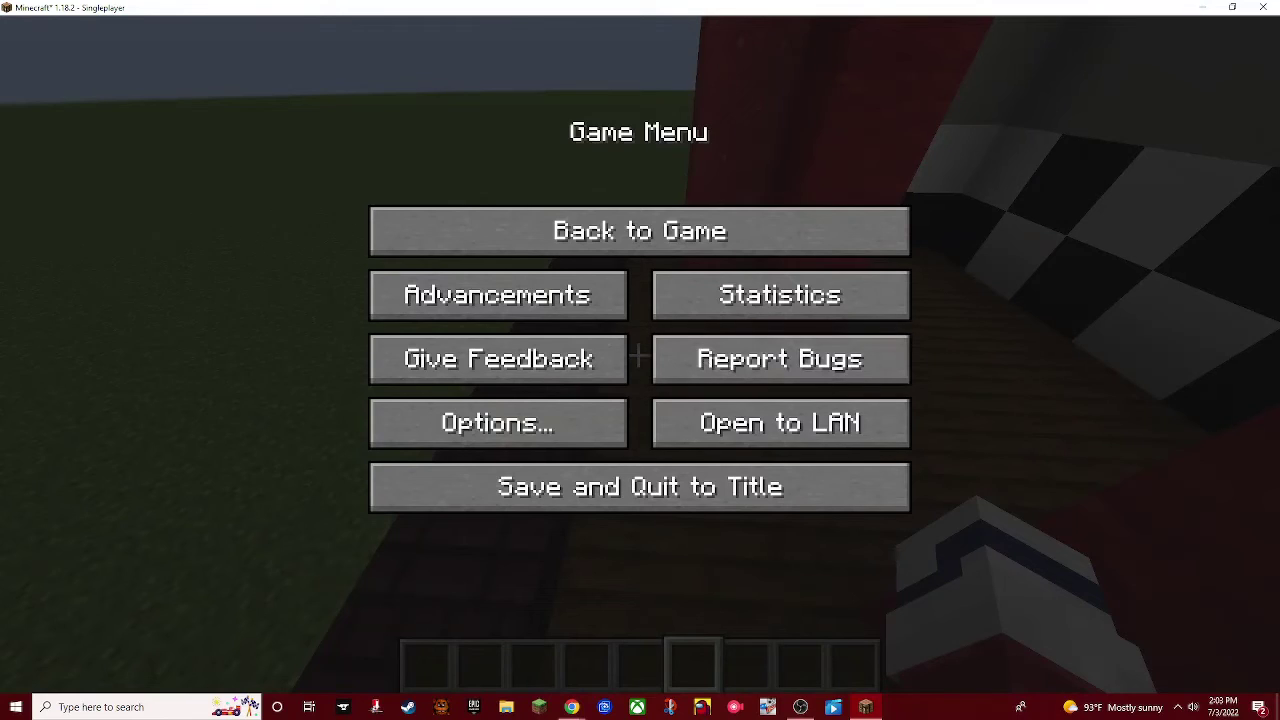